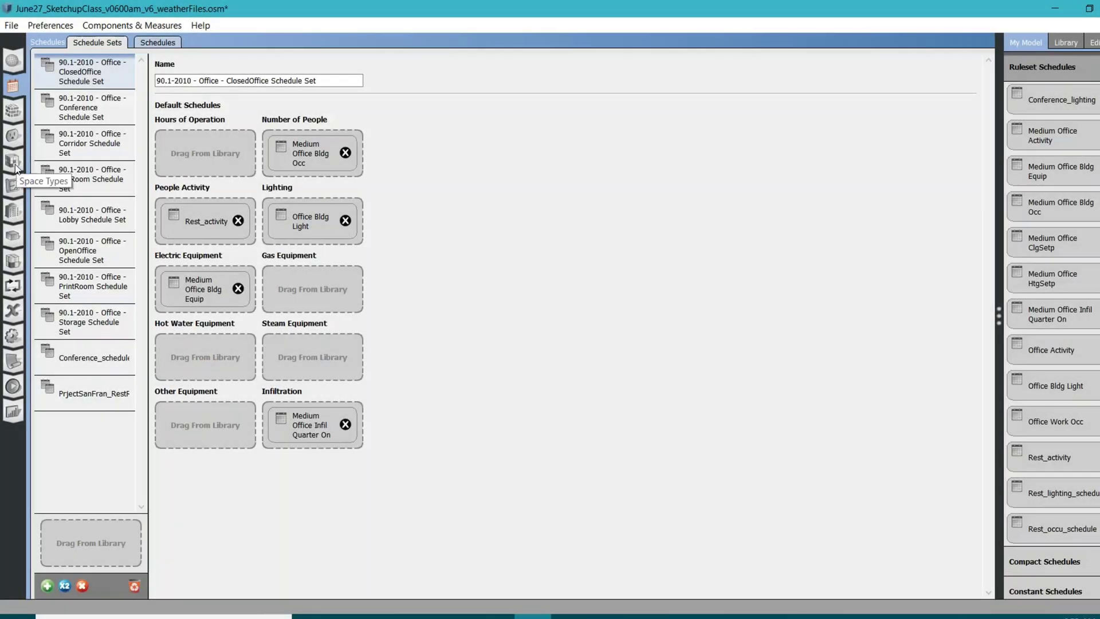
Show the Space Types grid and list the model's schedule sets, including Conference_schedule, in the library.
left_click(13, 163)
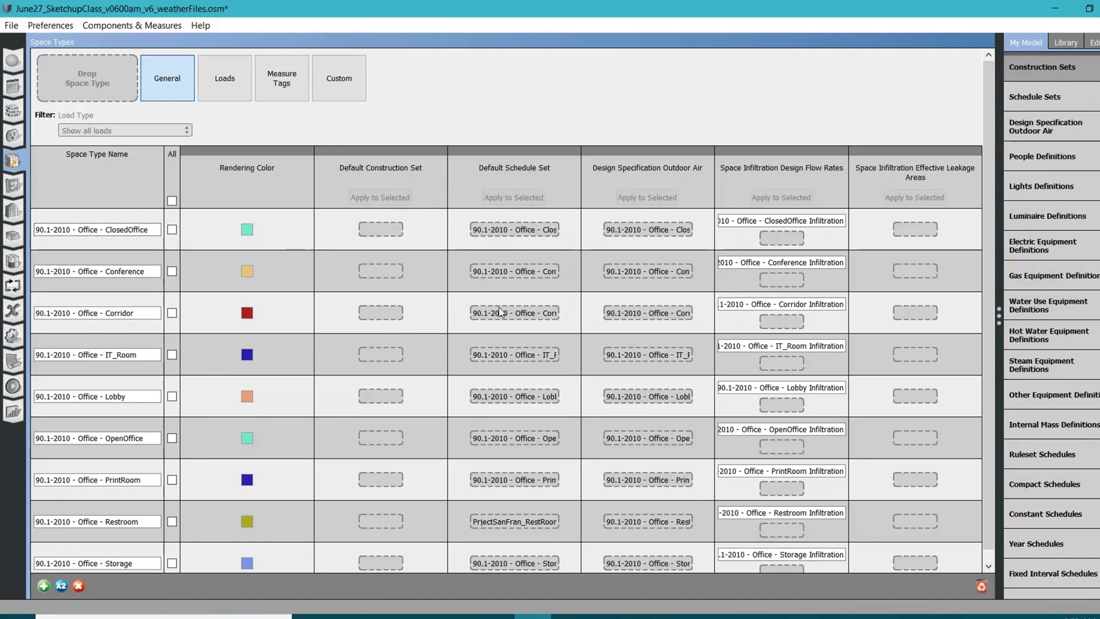
scroll(501, 311, "down", 1)
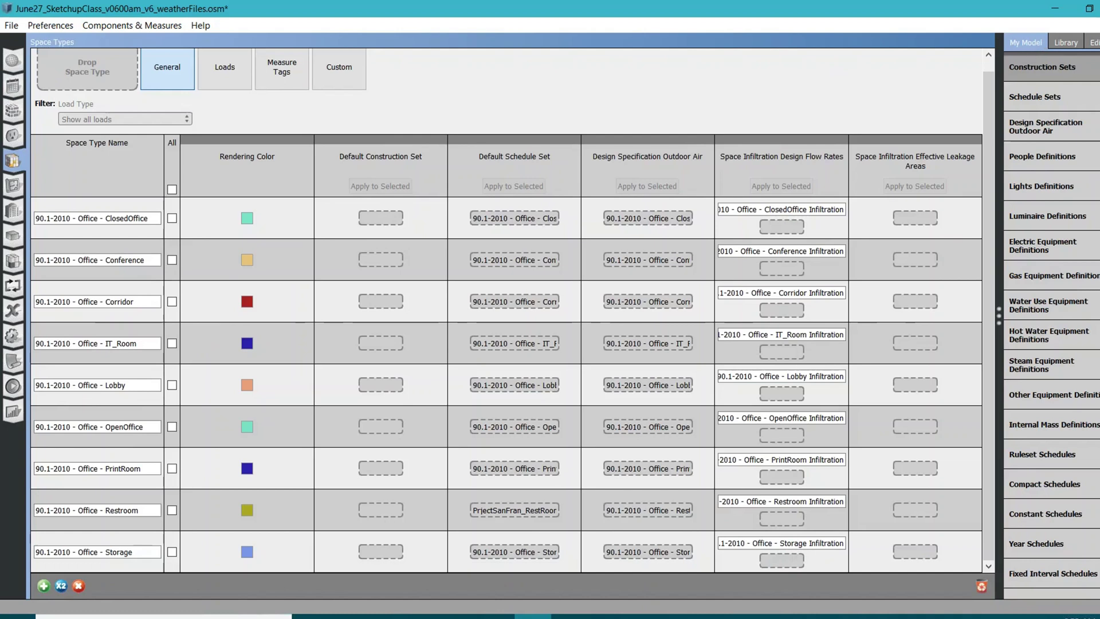
scroll(1082, 427, "down", 1)
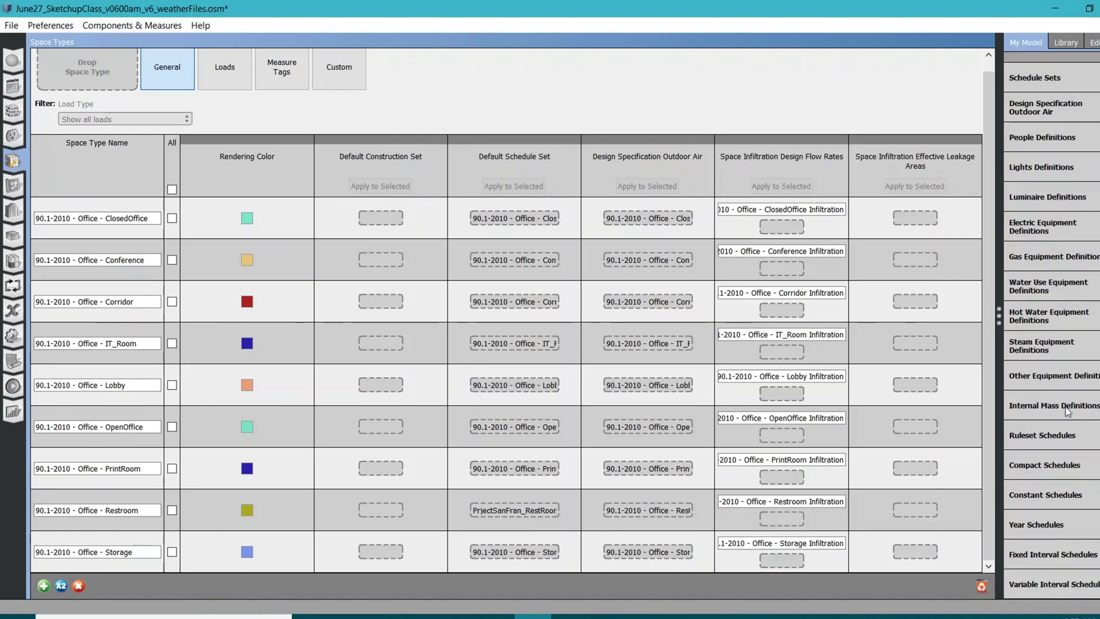
scroll(1075, 442, "up", 1)
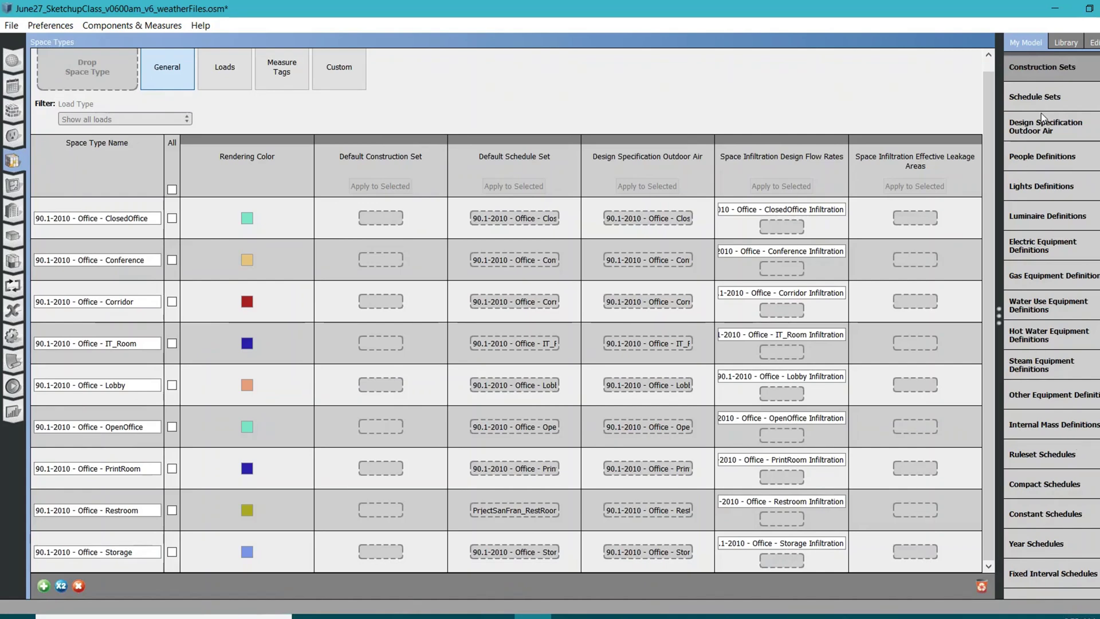
left_click(1049, 99)
left_click(1049, 99)
left_click(1049, 100)
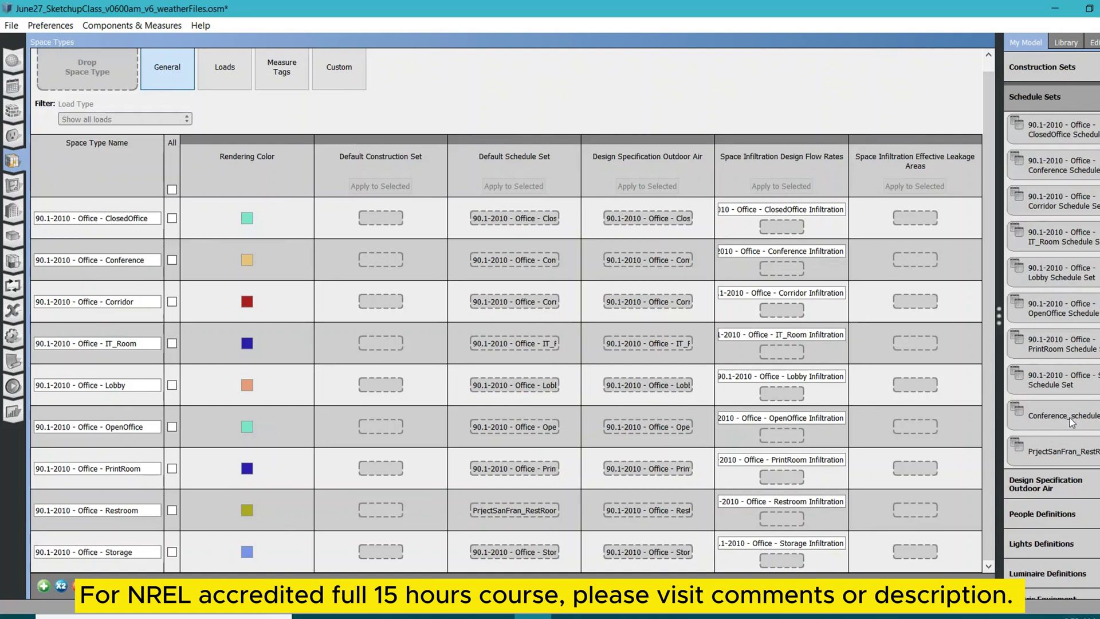
Assign Conference_scheduleSet to the Conference space type and inspect its schedules, such as Conference_lighting.
left_click_drag(1067, 421, 534, 259)
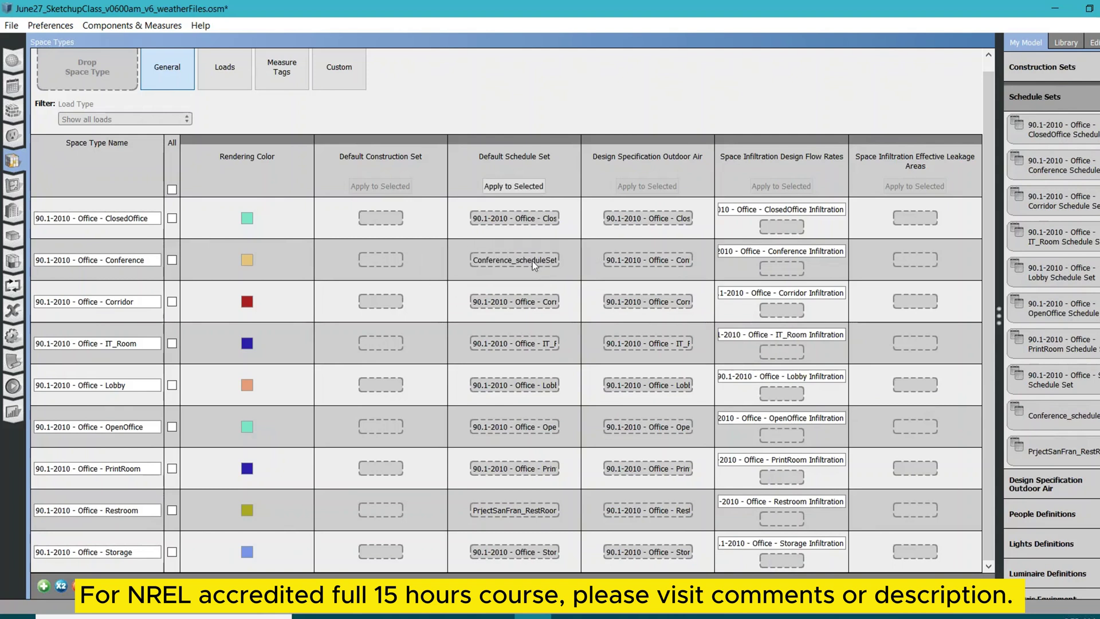
left_click(525, 263)
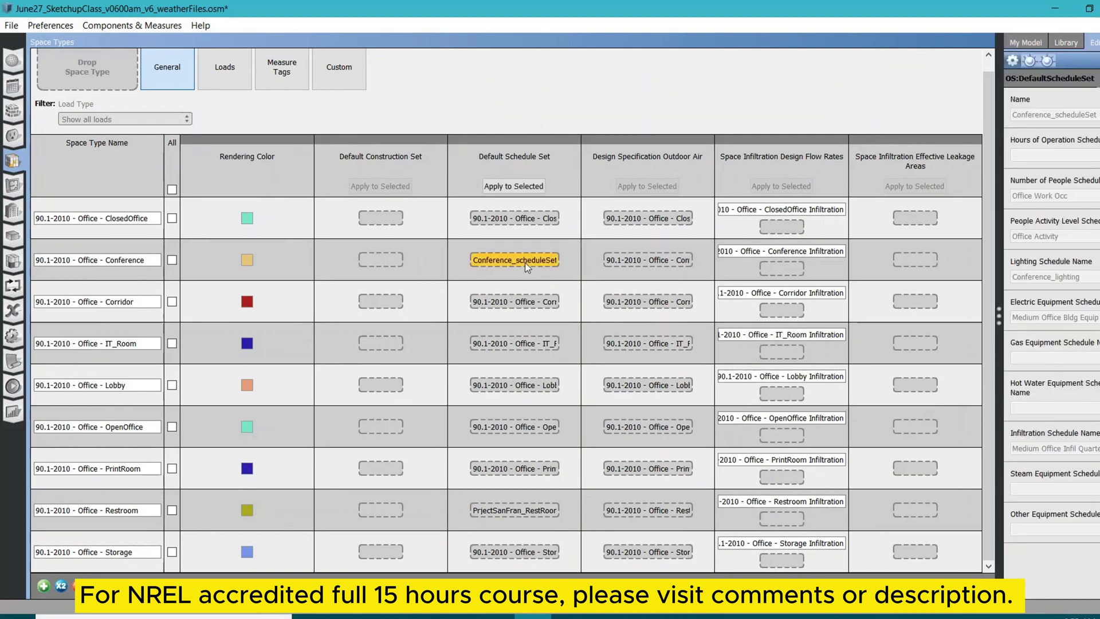
left_click(150, 263)
left_click(490, 264)
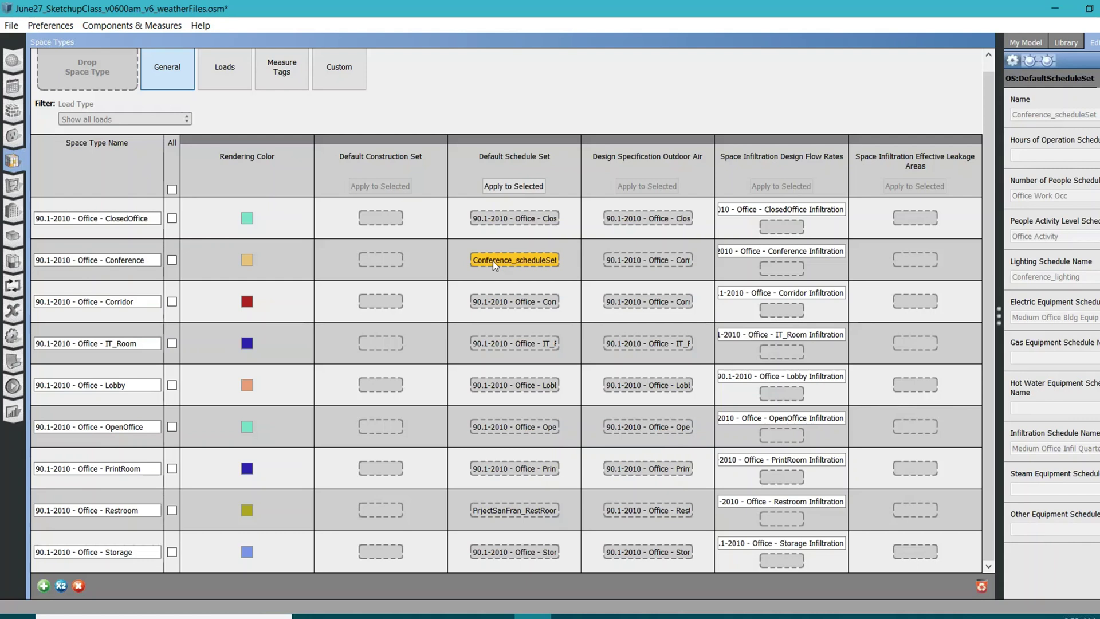
Switch to the Spaces table and review names like Fl2_conference, Fl1_Conf3 and Fl1_Conf104_W.
left_click(15, 238)
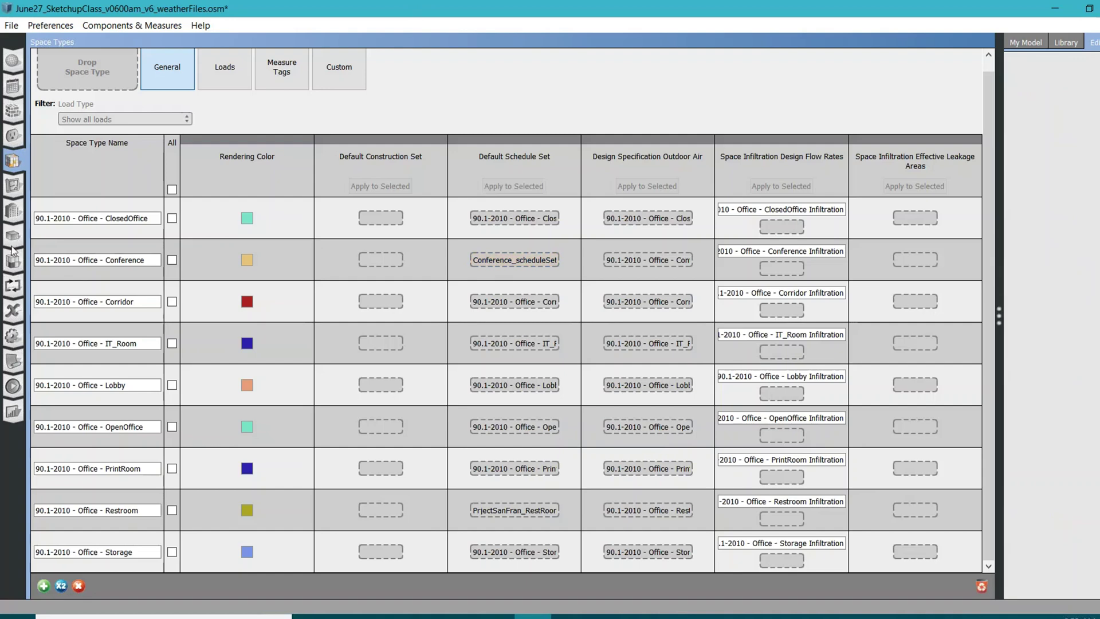
scroll(100, 367, "down", 1)
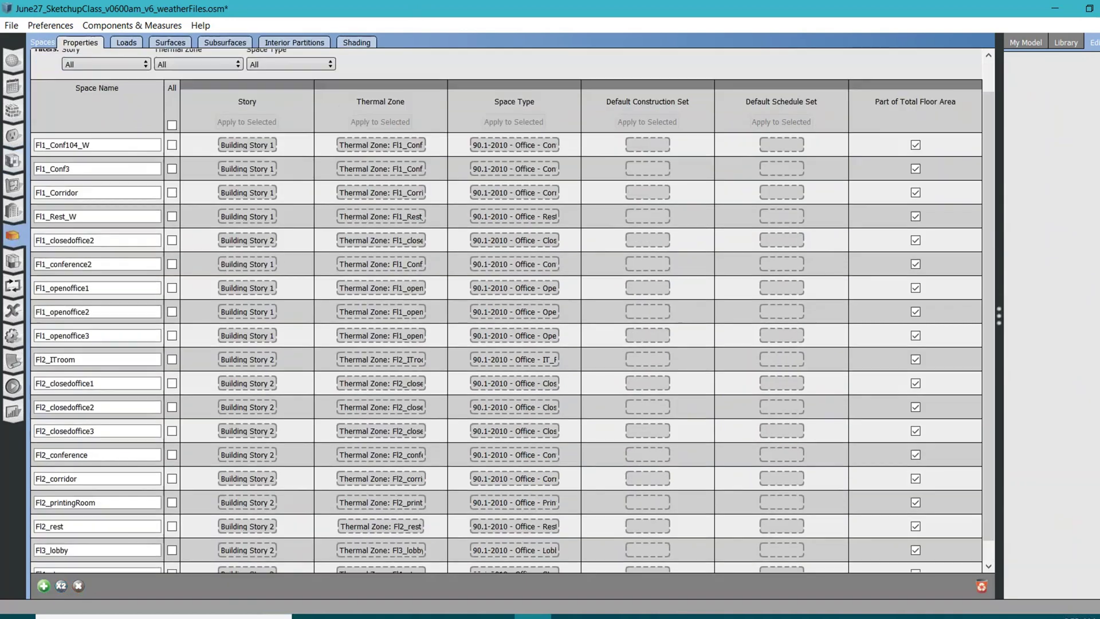
left_click(103, 435)
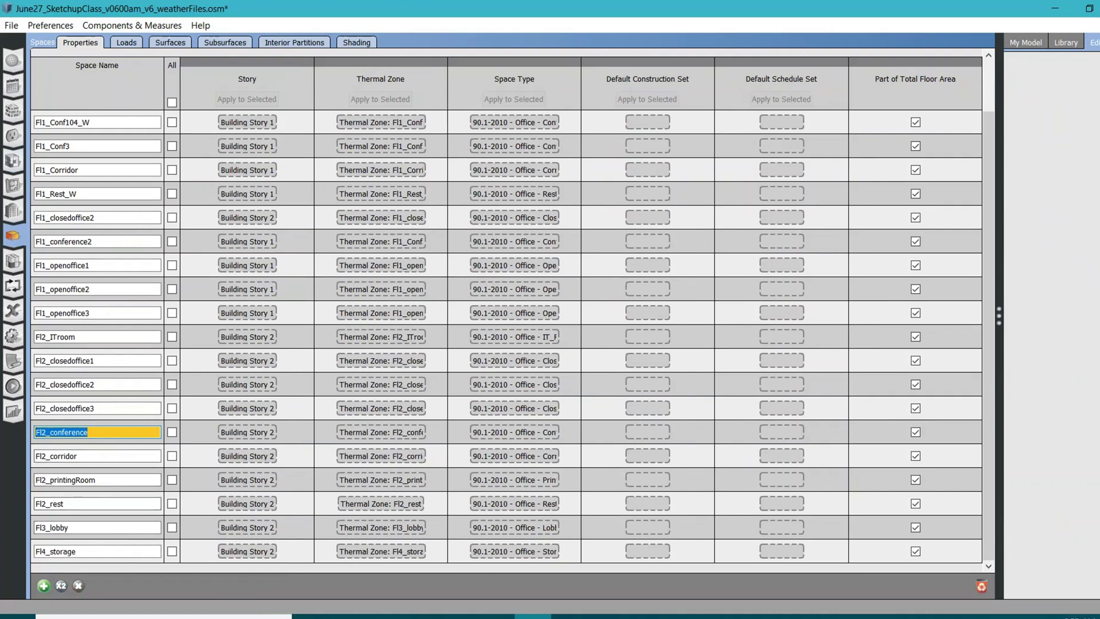
scroll(95, 505, "up", 1)
left_click(98, 183)
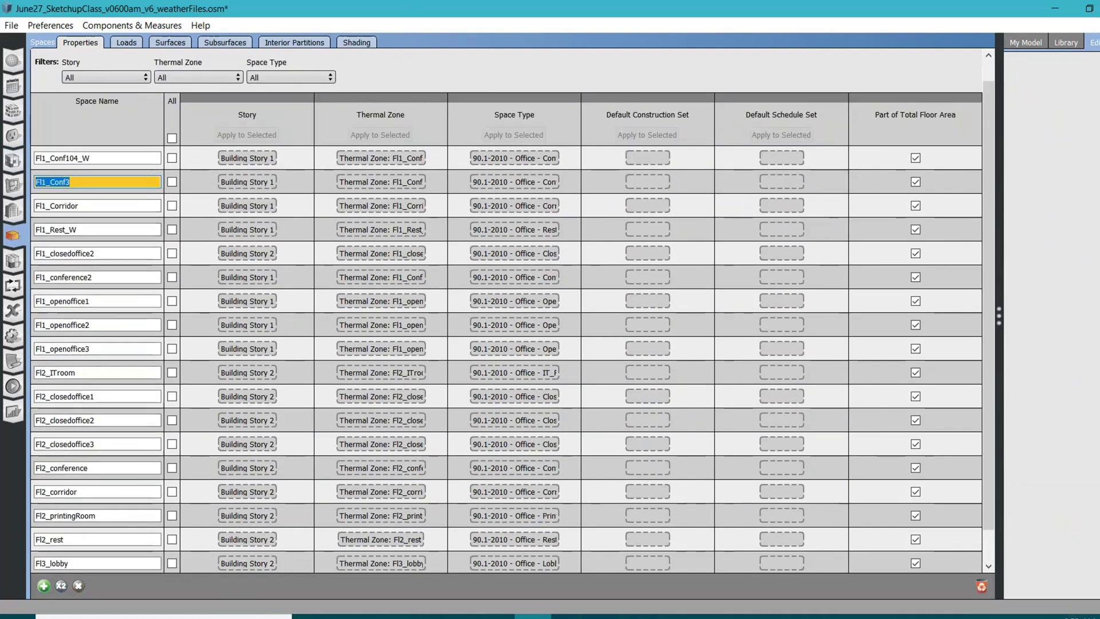
left_click(104, 159)
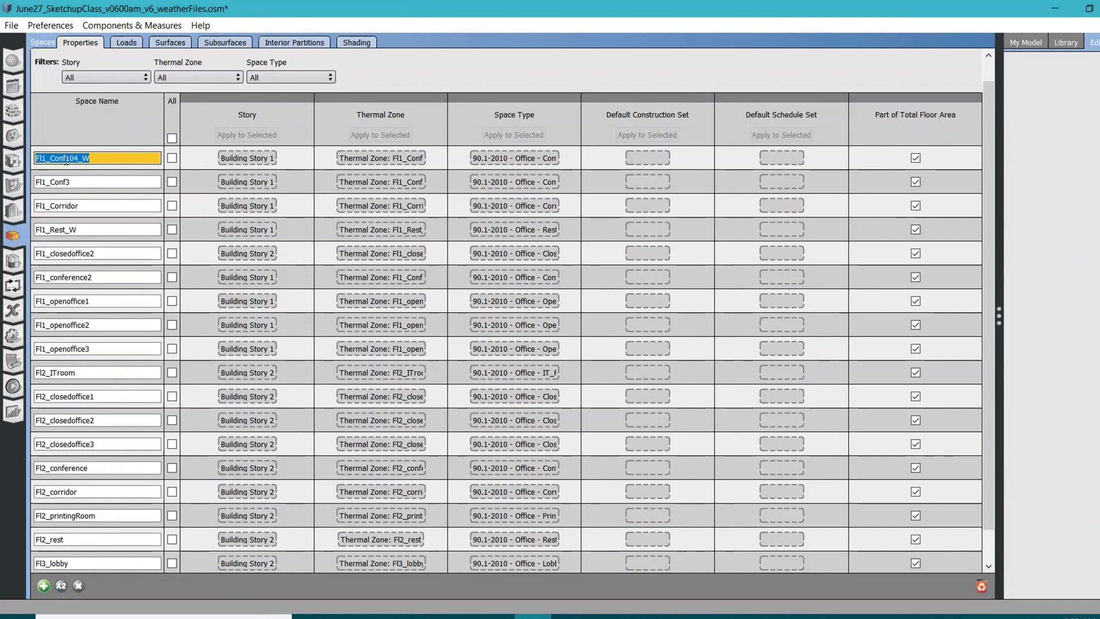
left_click_drag(90, 157, 37, 162)
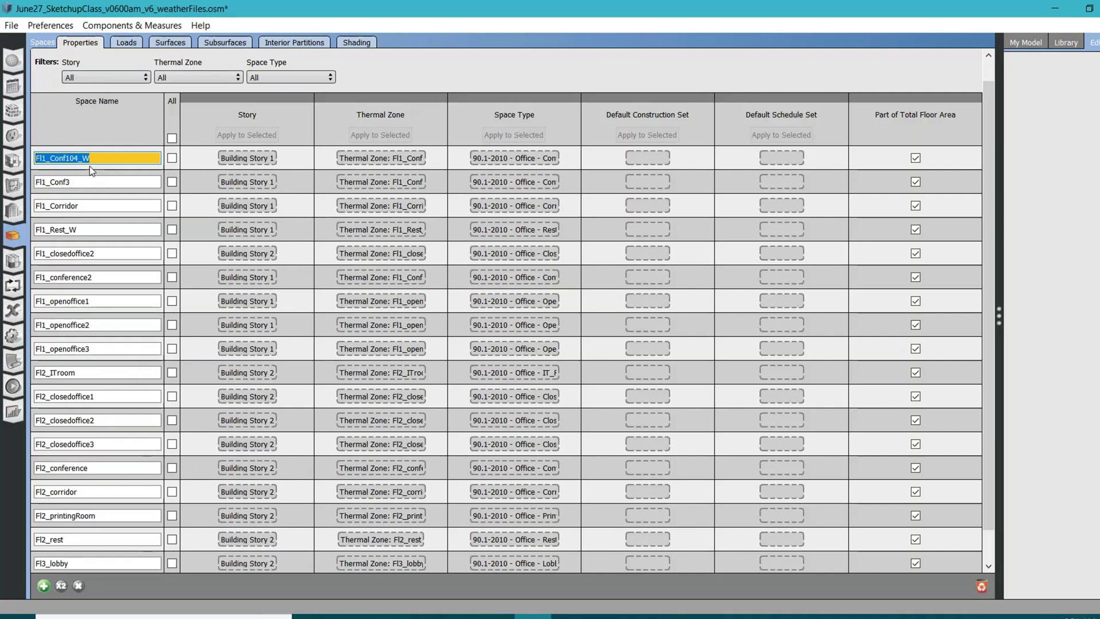
left_click(58, 184)
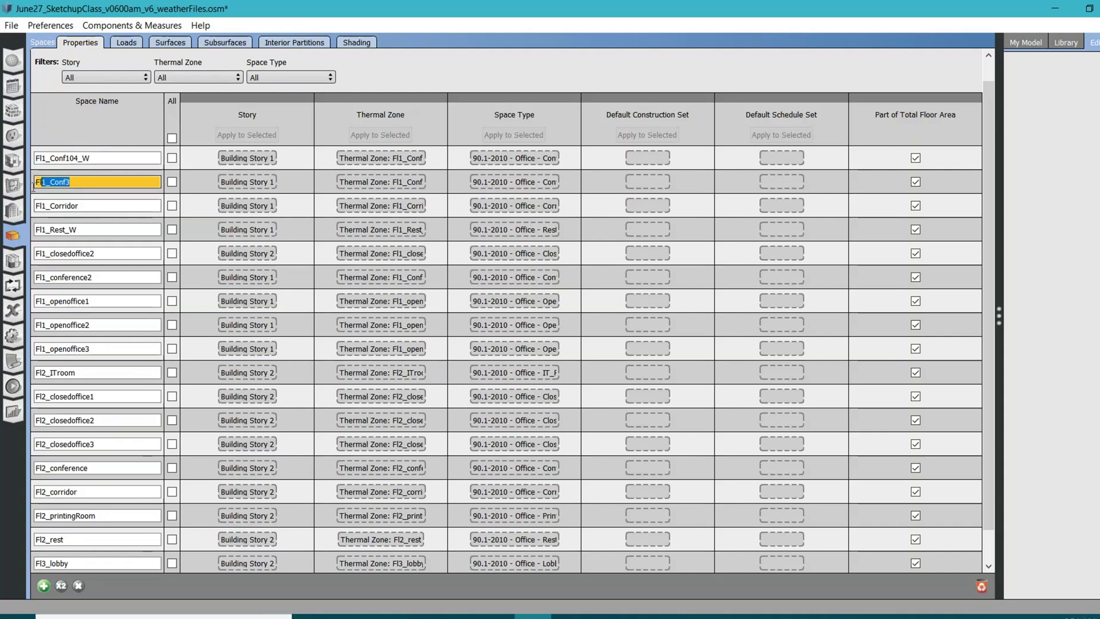
left_click(74, 206)
key("Tab")
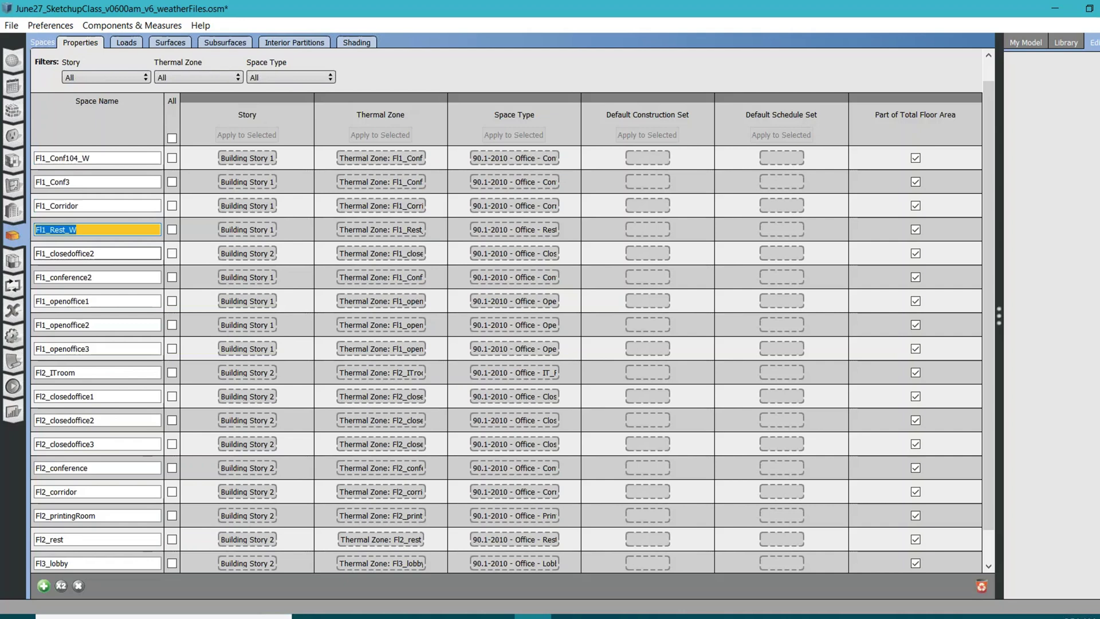
Duplicate Conference_scheduleSet and rename the copy Conference104_scheduleSet_new.
left_click(13, 87)
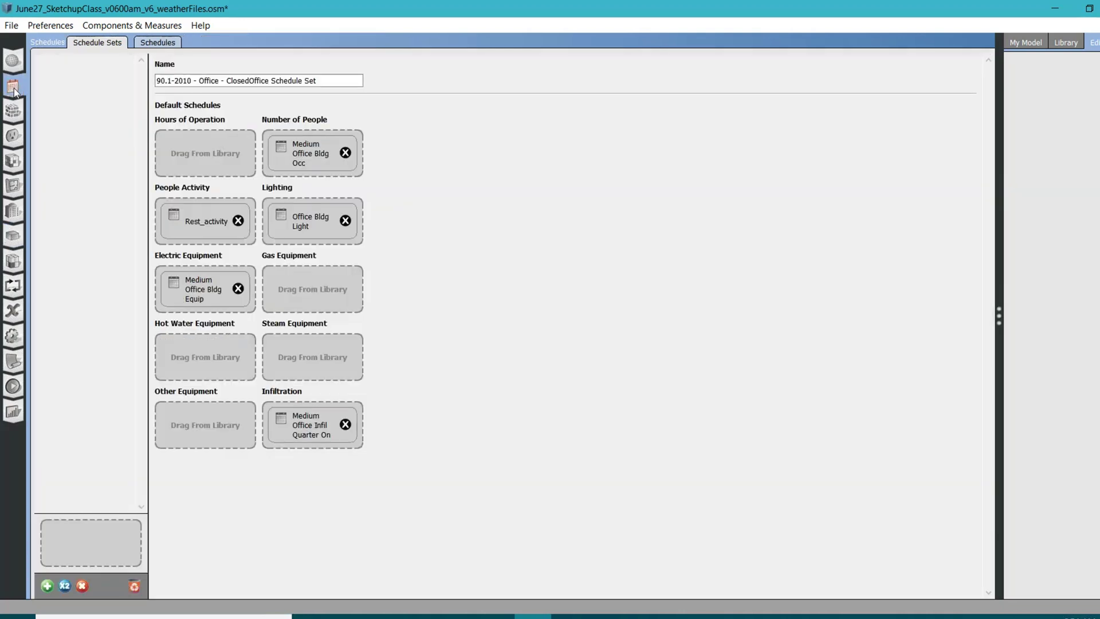
left_click(78, 358)
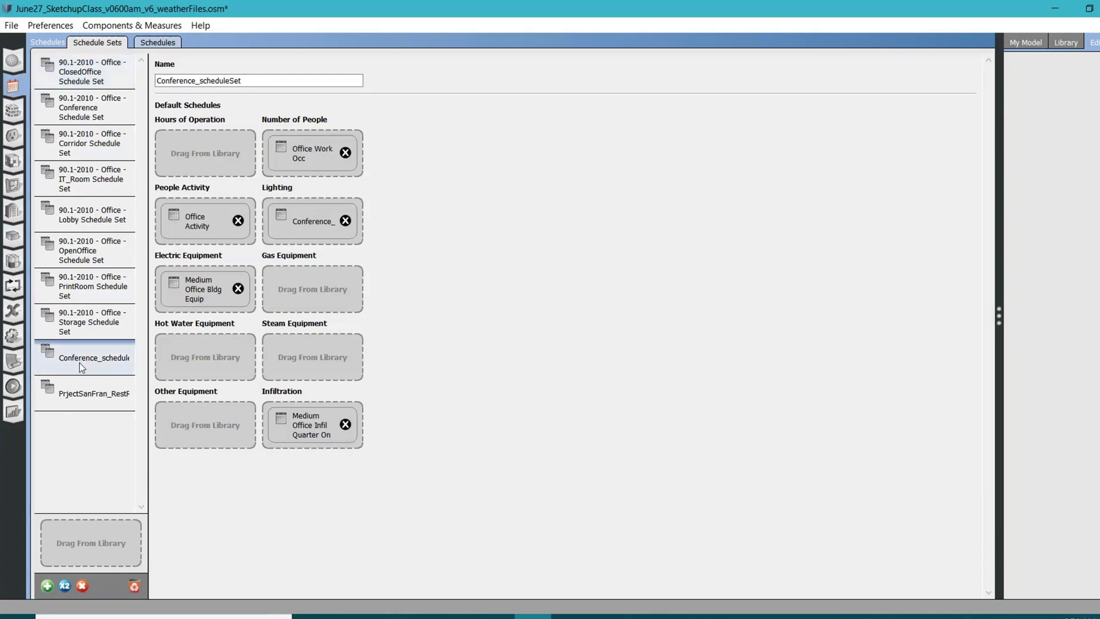
left_click(65, 586)
left_click(196, 81)
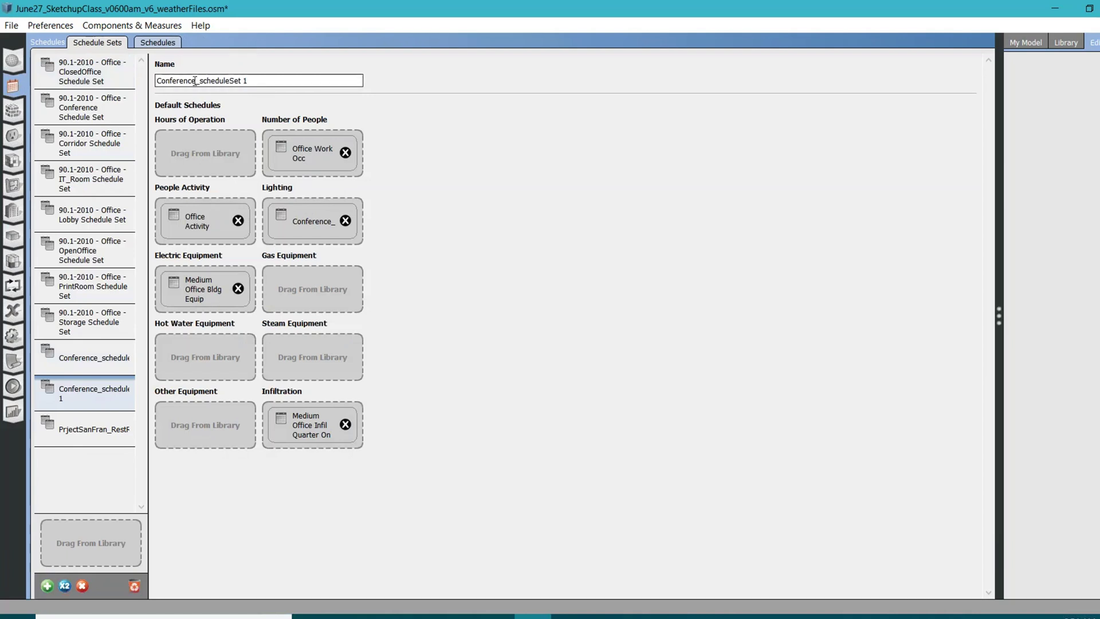
type("104")
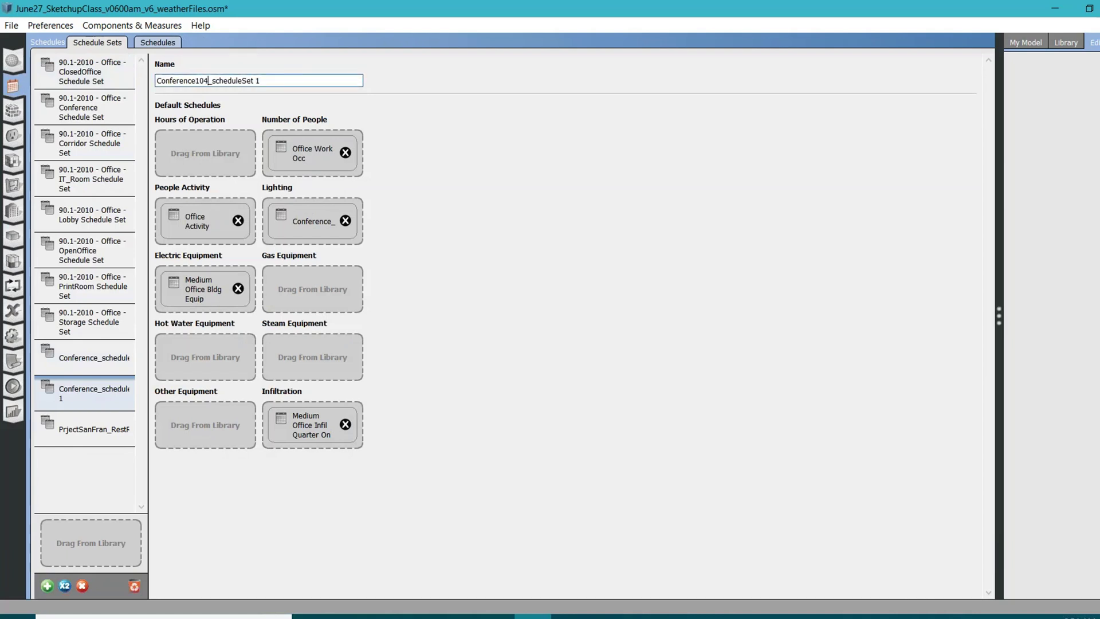
key("BackSpace")
key("BackSpace")
type("_new")
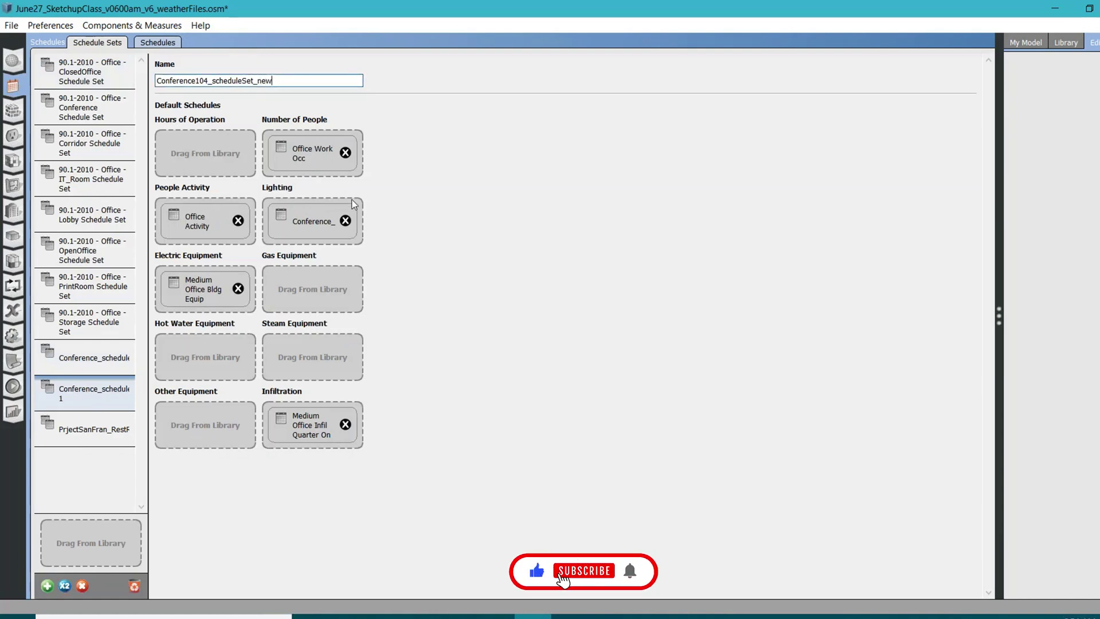
key("Return")
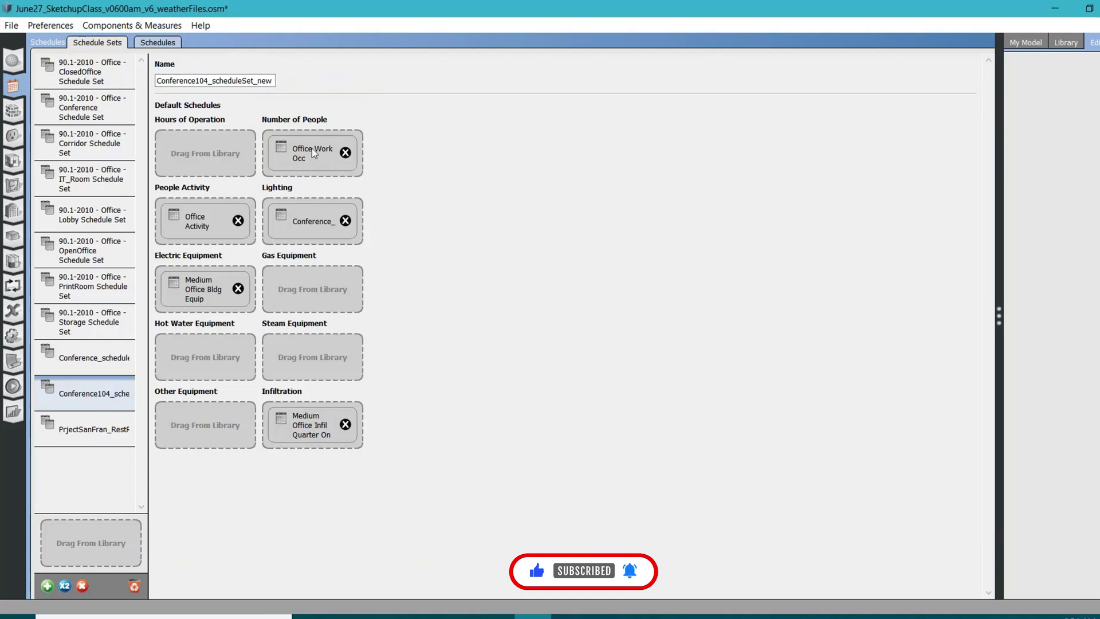
Duplicate the Office Work Occ schedule and rename the copy Conference104_pplSchedule.
left_click(171, 45)
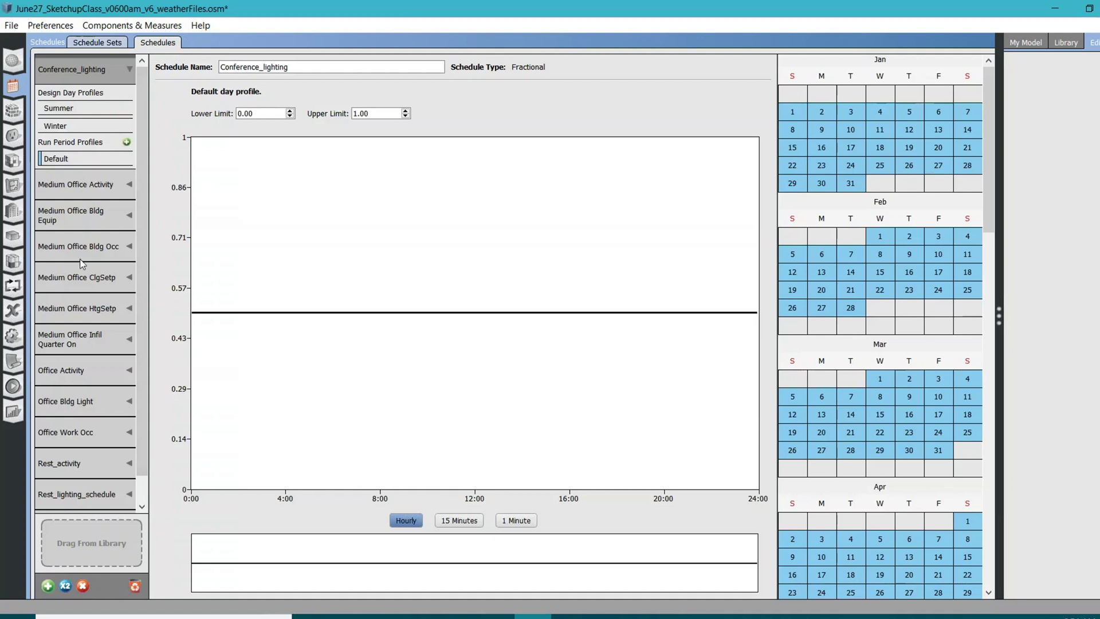
scroll(91, 436, "down", 1)
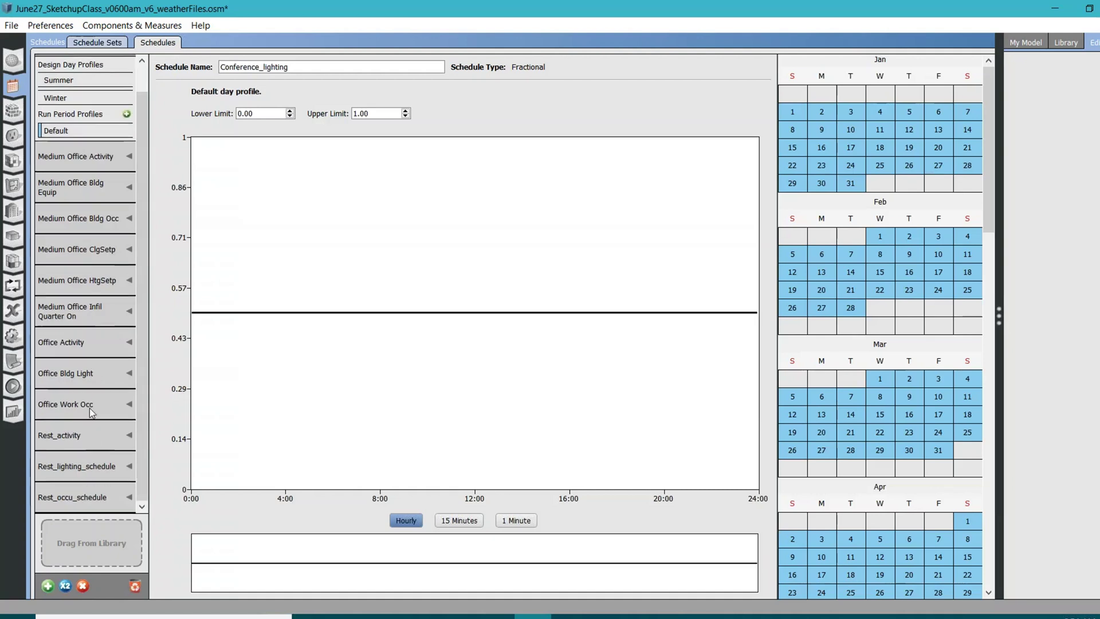
left_click(90, 410)
left_click(79, 323)
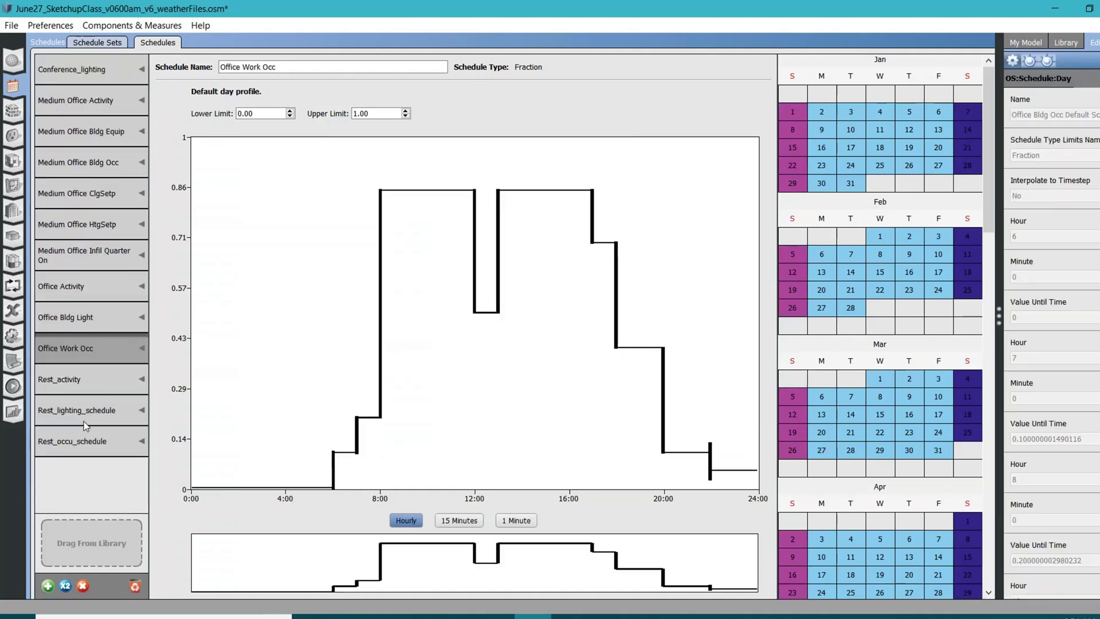
left_click(65, 586)
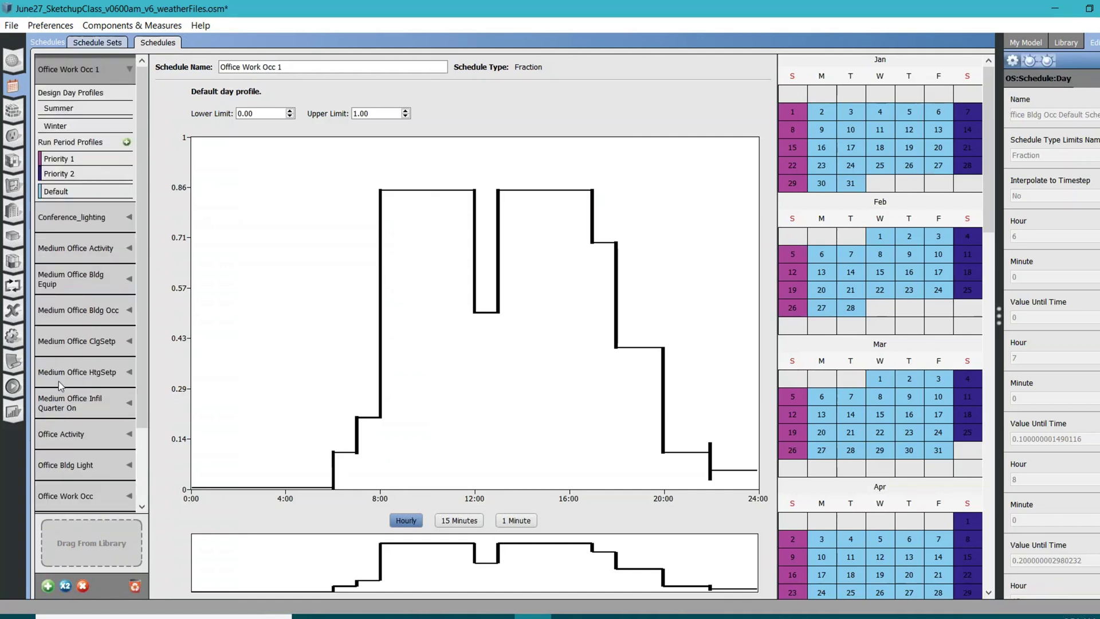
triple_click(311, 67)
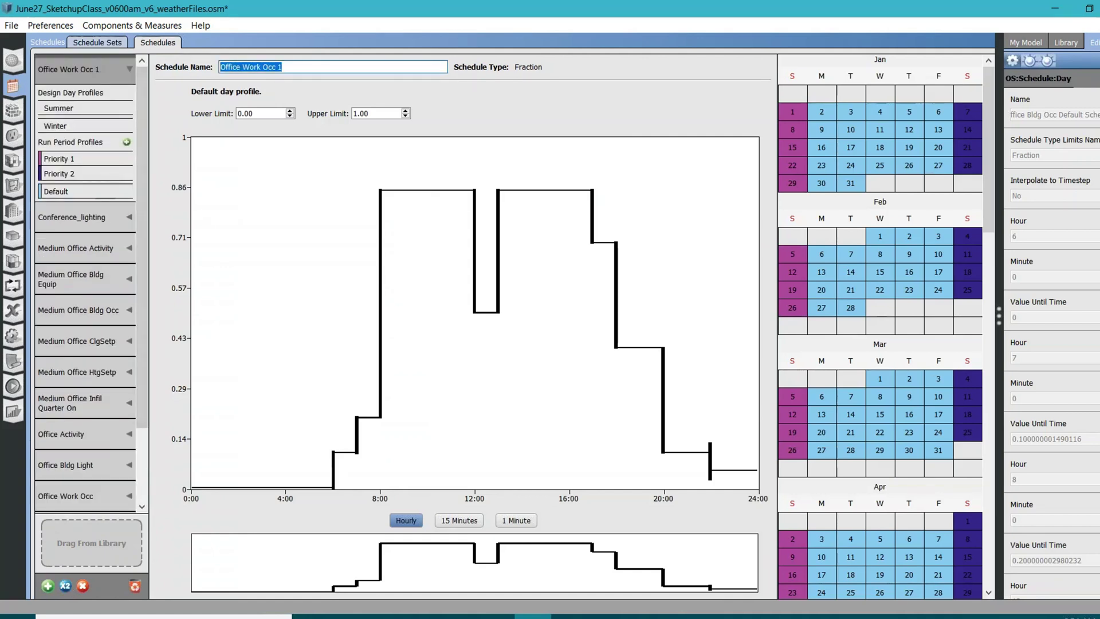
type("Confere")
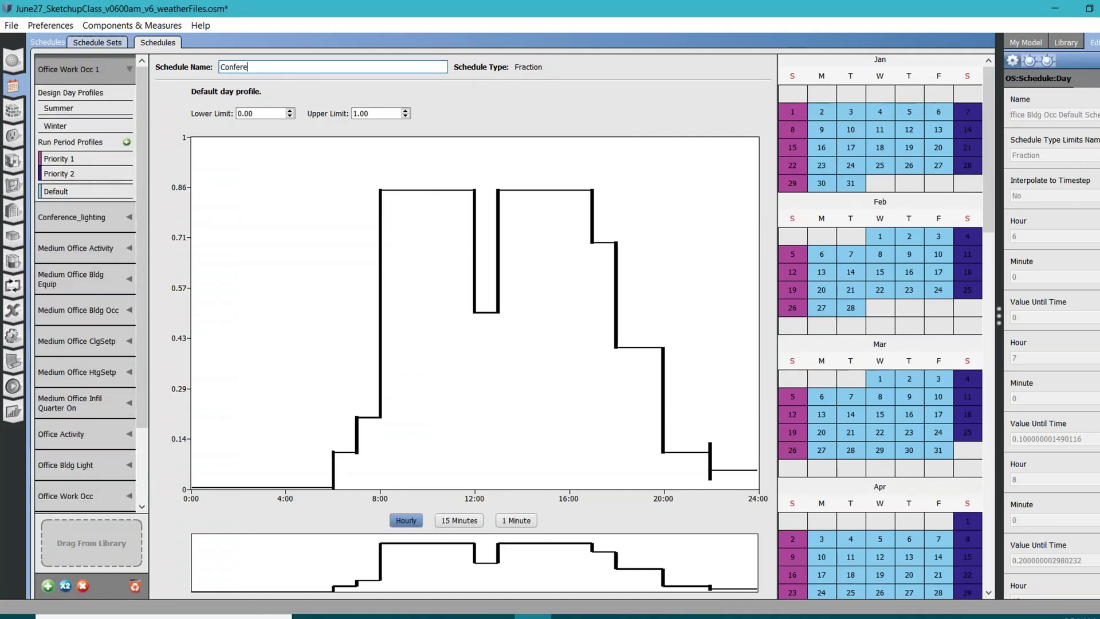
type("nce104_pplSchedule")
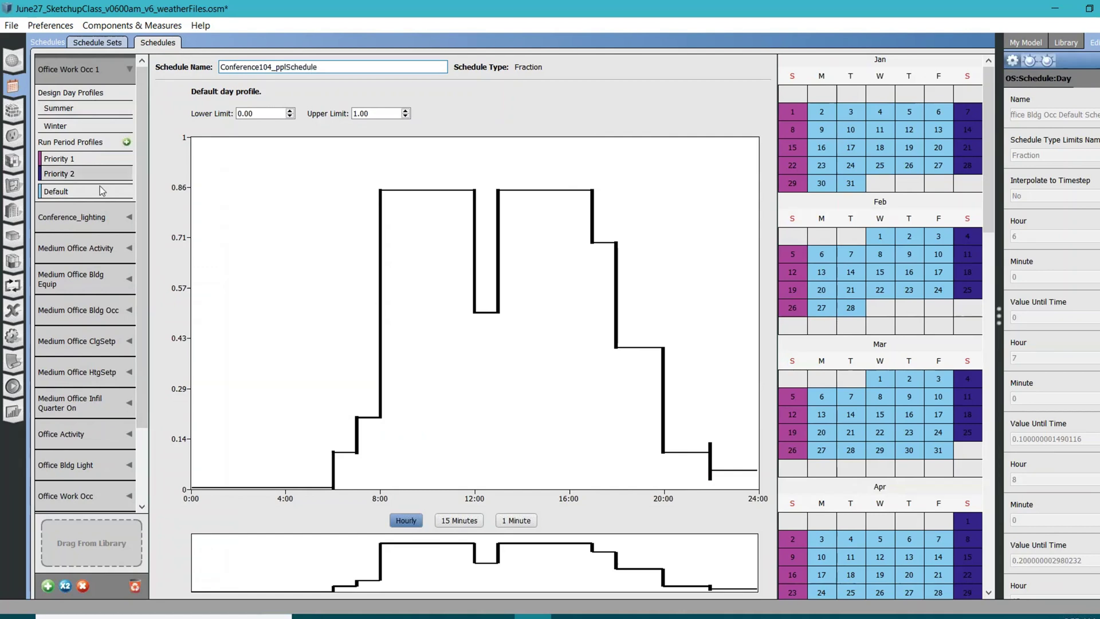
Delete the day-profile steps at 6, 7, 8, 12, 13, 17, 18, 20 and 22:00, leaving 0 all day.
mouse_move(293, 487)
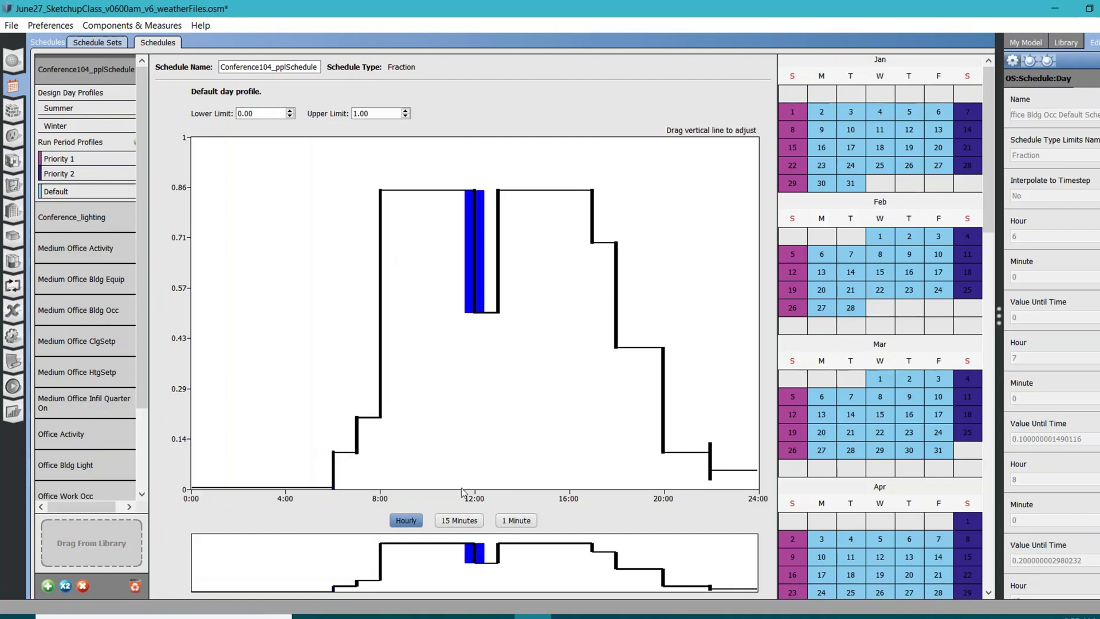
double_click(334, 468)
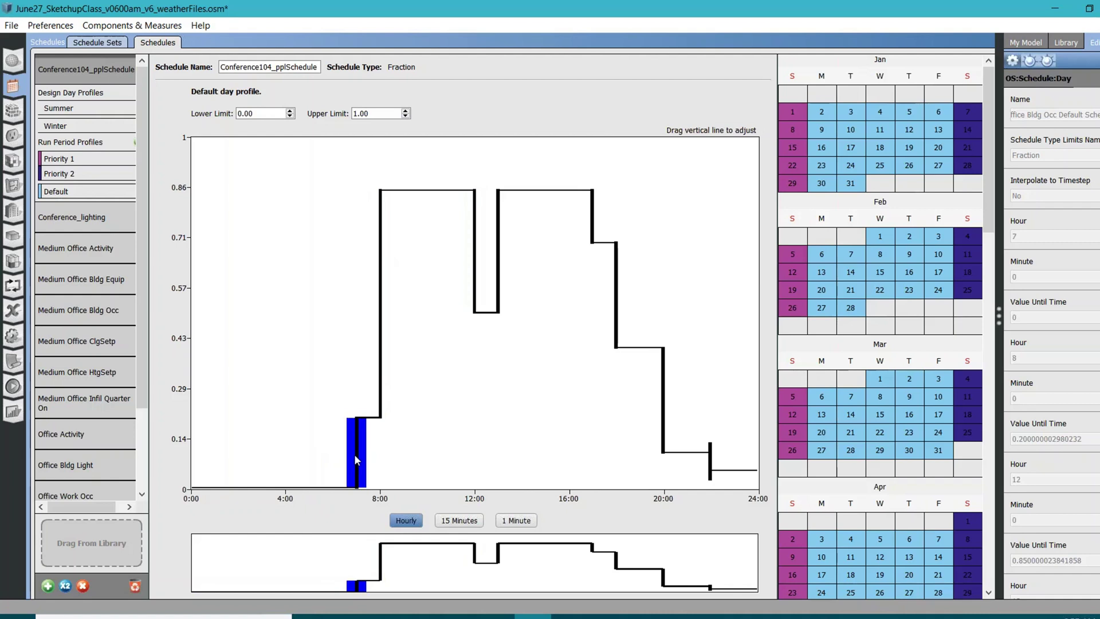
double_click(360, 458)
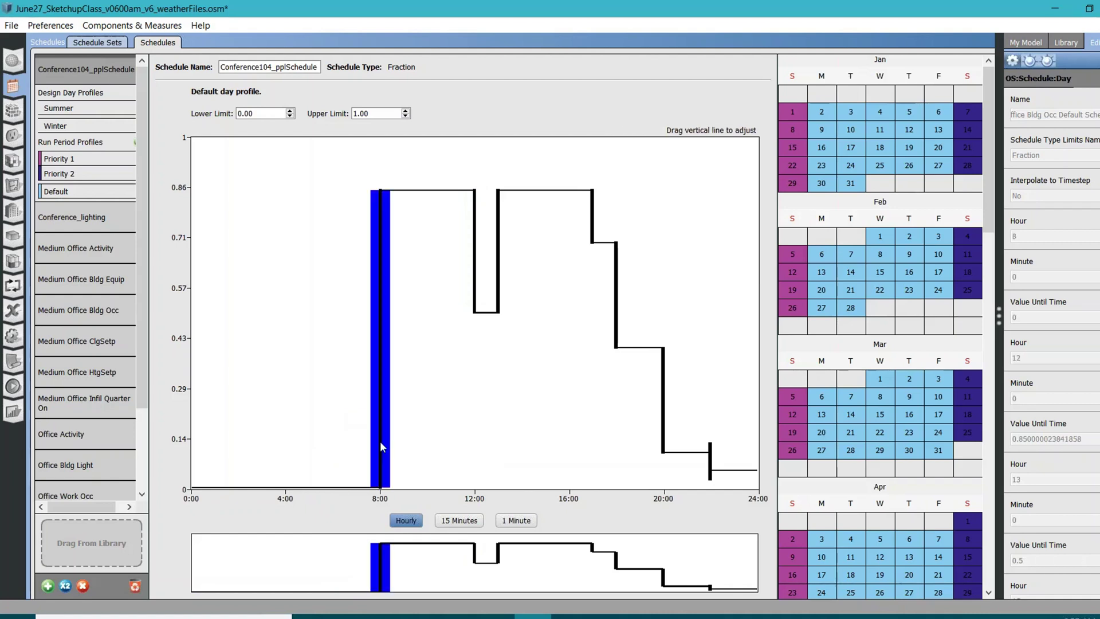
double_click(380, 442)
double_click(473, 367)
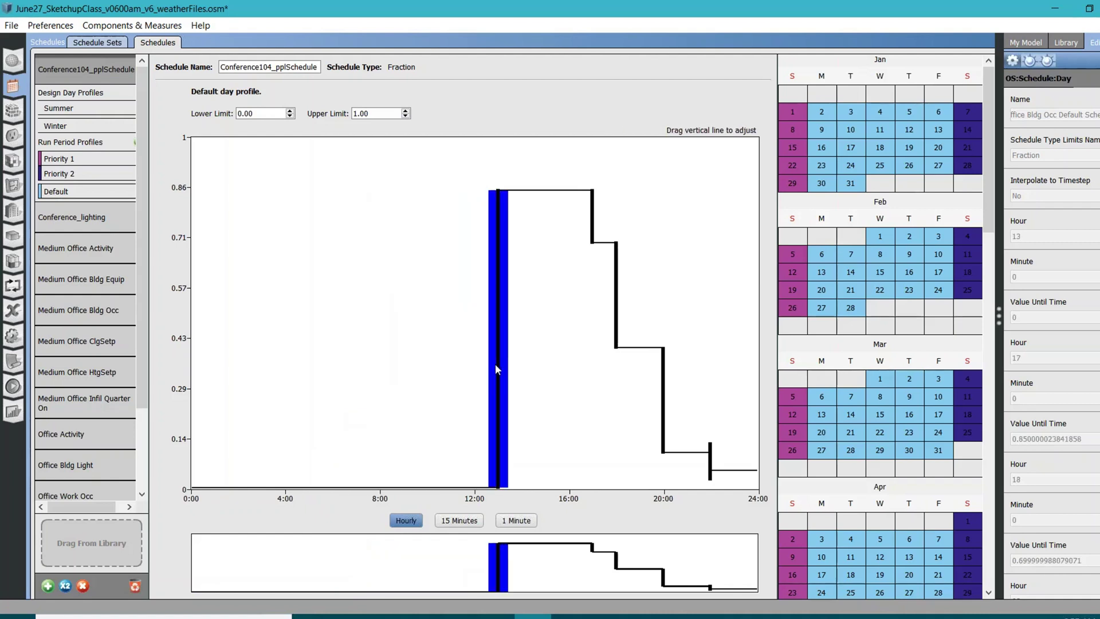
double_click(496, 363)
double_click(589, 376)
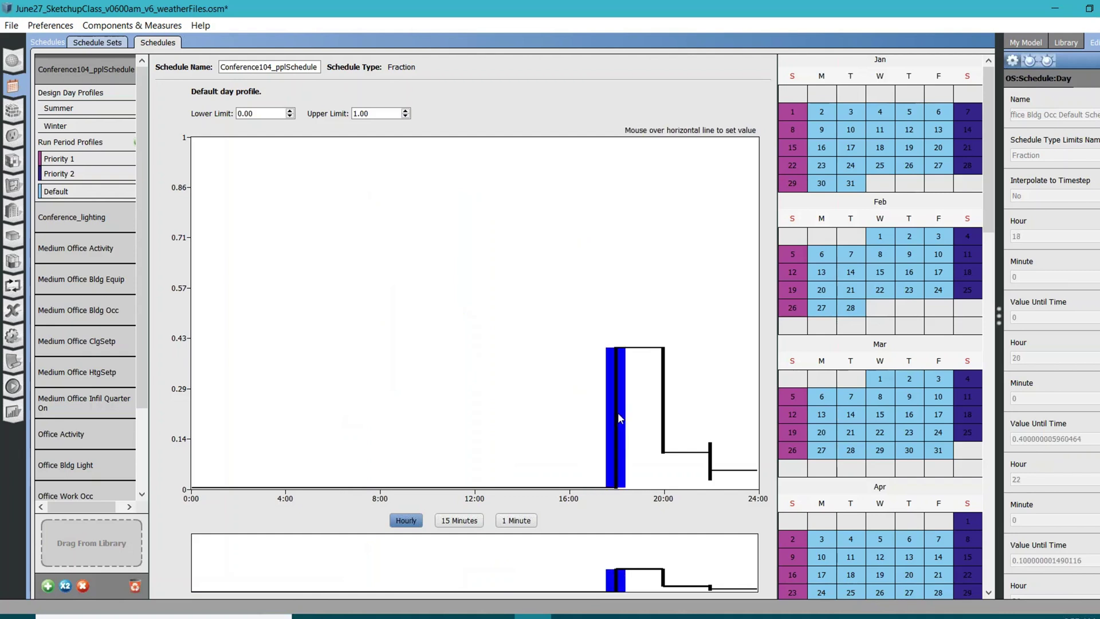
double_click(617, 413)
double_click(663, 470)
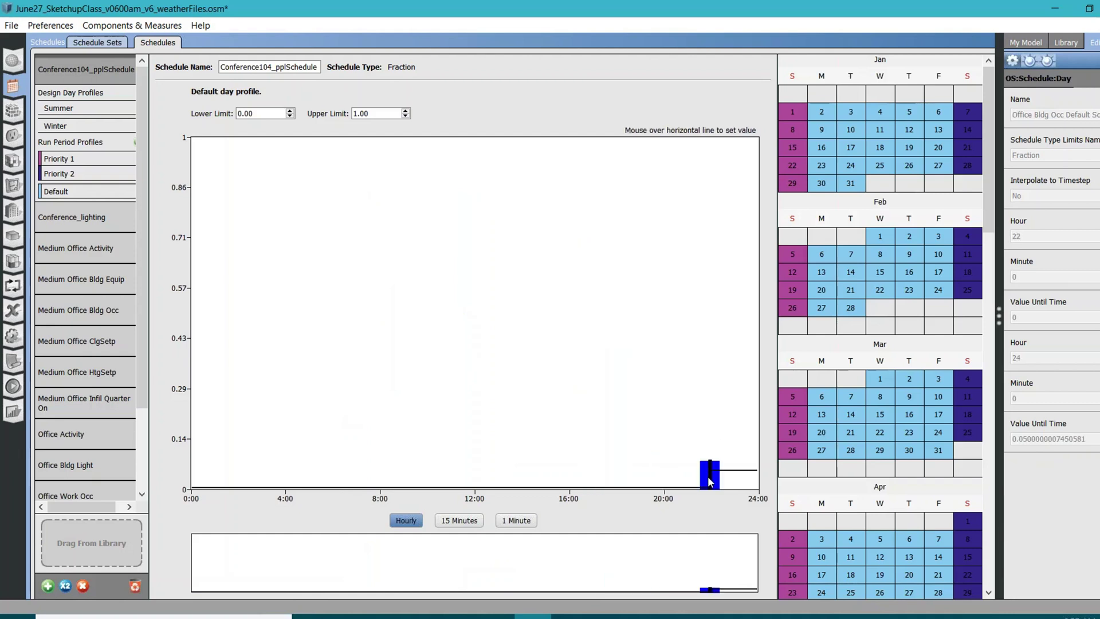
double_click(710, 479)
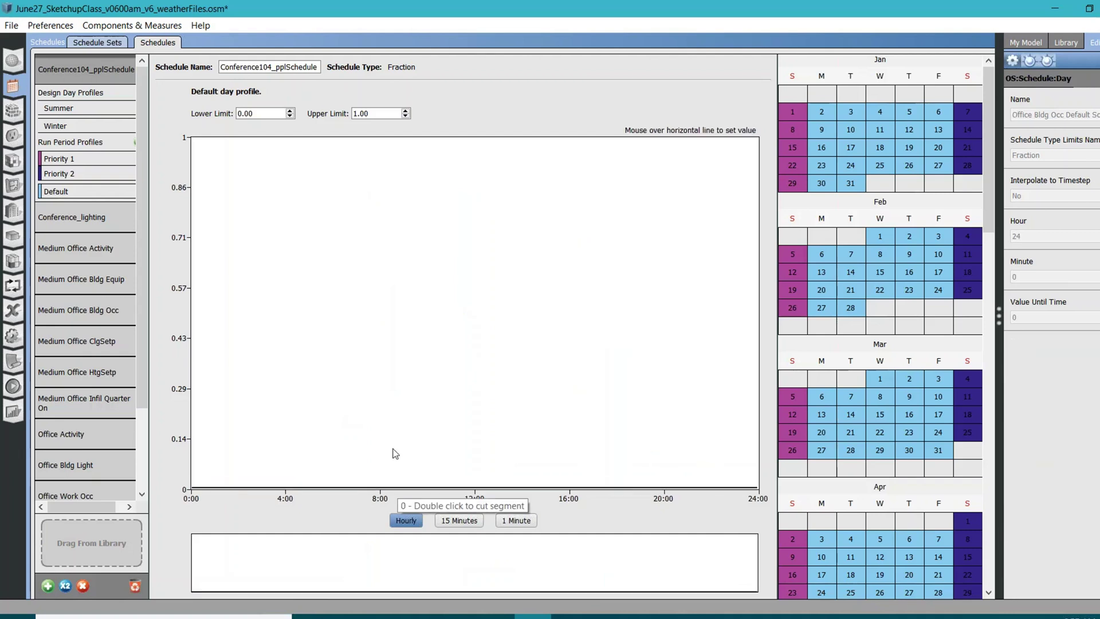
Split the profile at 9:00 and 12:00 and raise that period to 1.
double_click(410, 488)
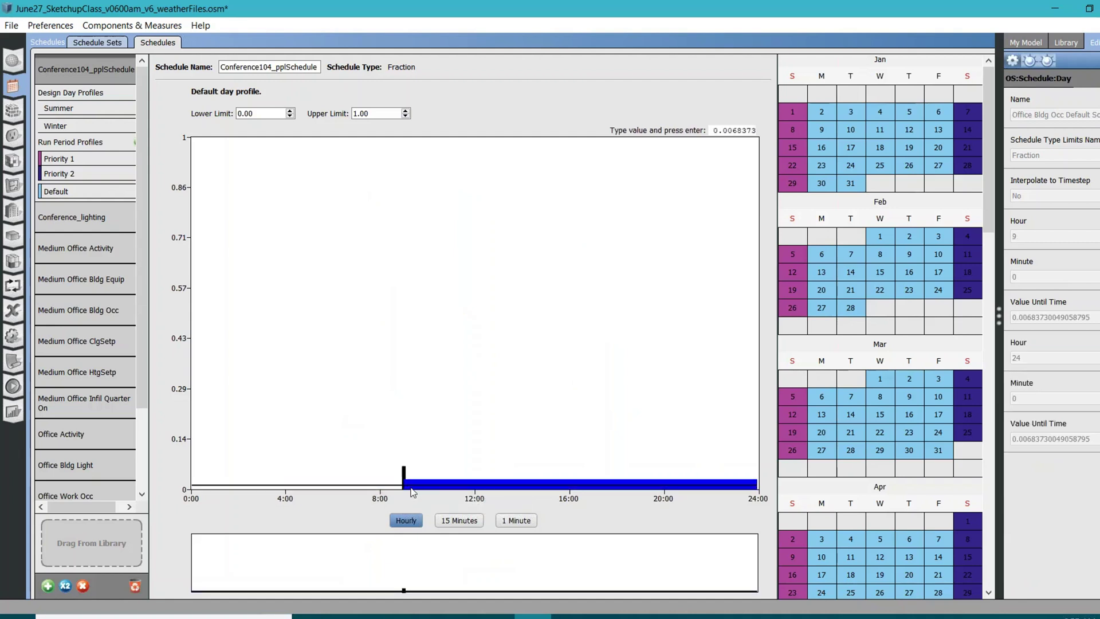
double_click(475, 488)
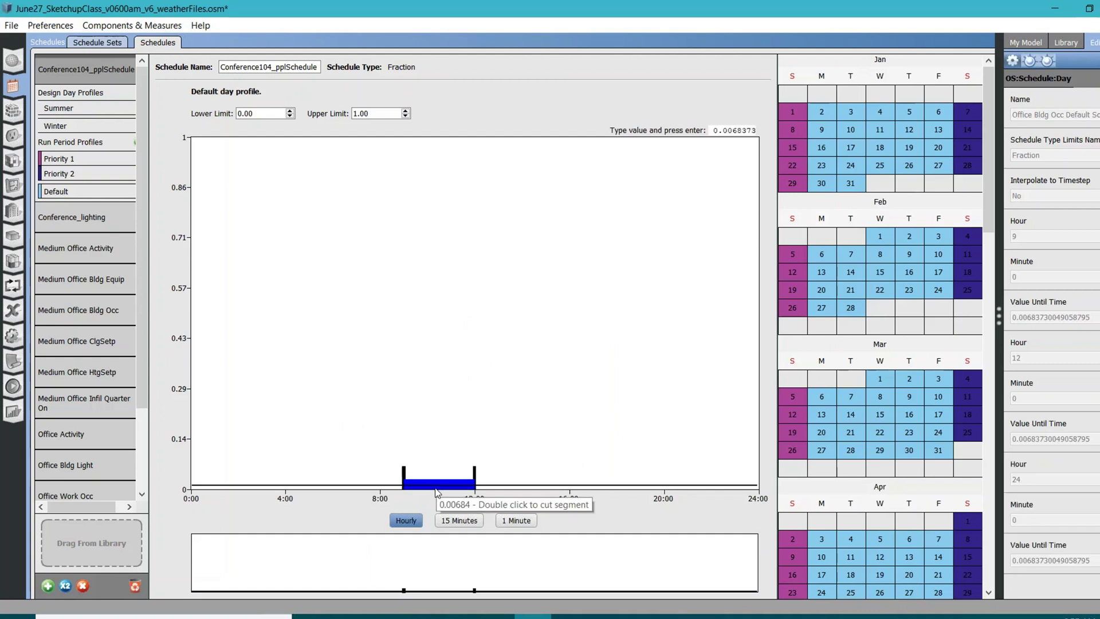
left_click_drag(437, 486, 425, 140)
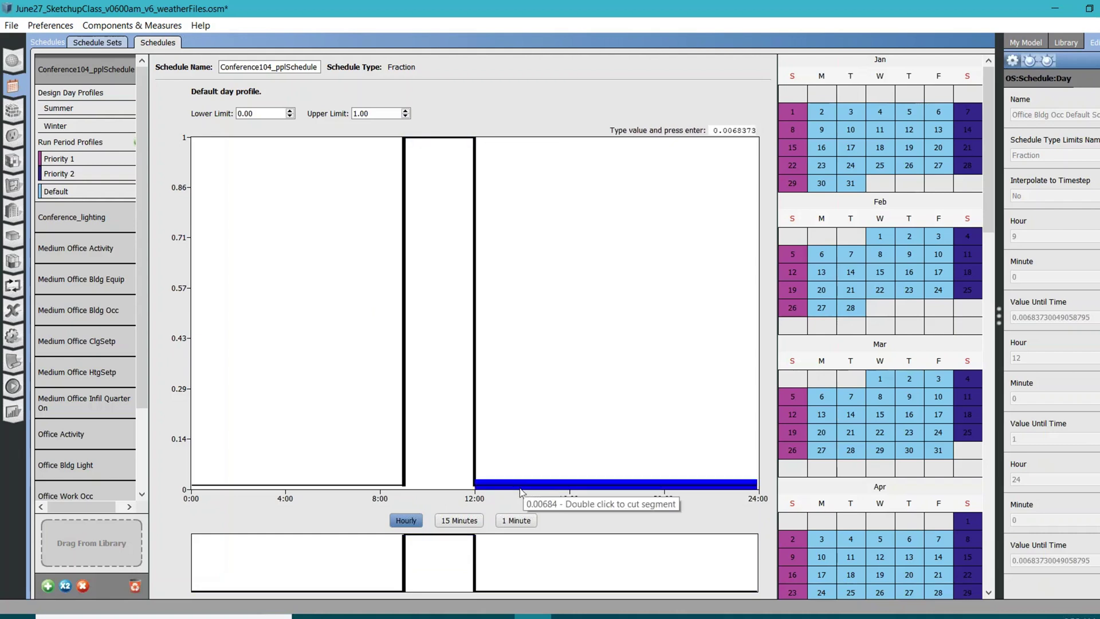
Split at 14:00 and 15:00, raise that hour high, and keep 12:00–14:00 at 0.
double_click(521, 486)
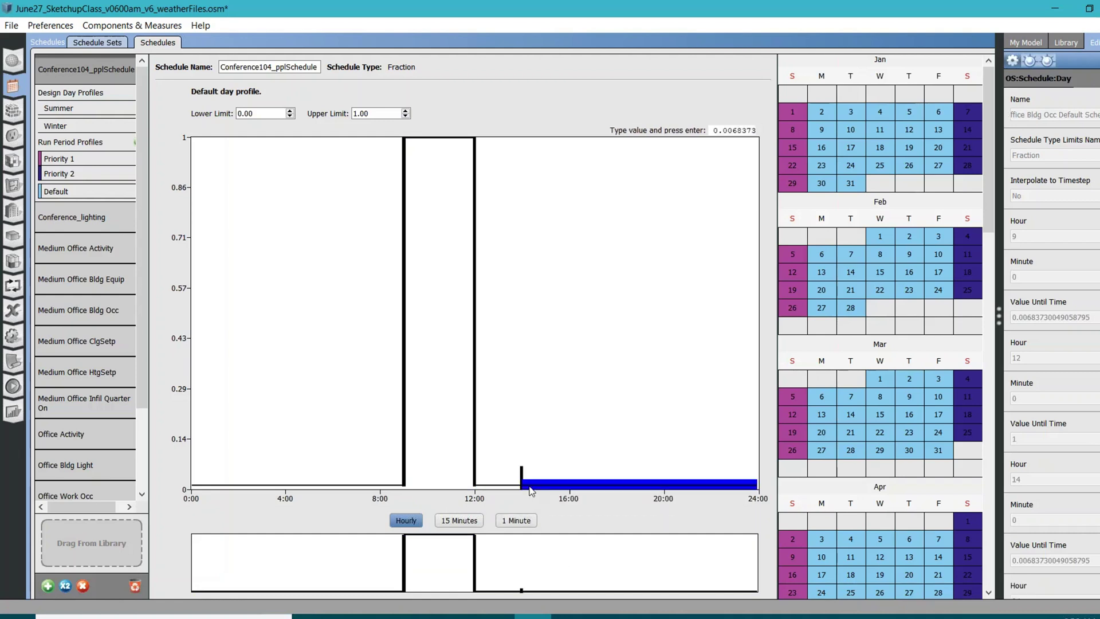
double_click(545, 486)
left_click_drag(533, 486, 504, 138)
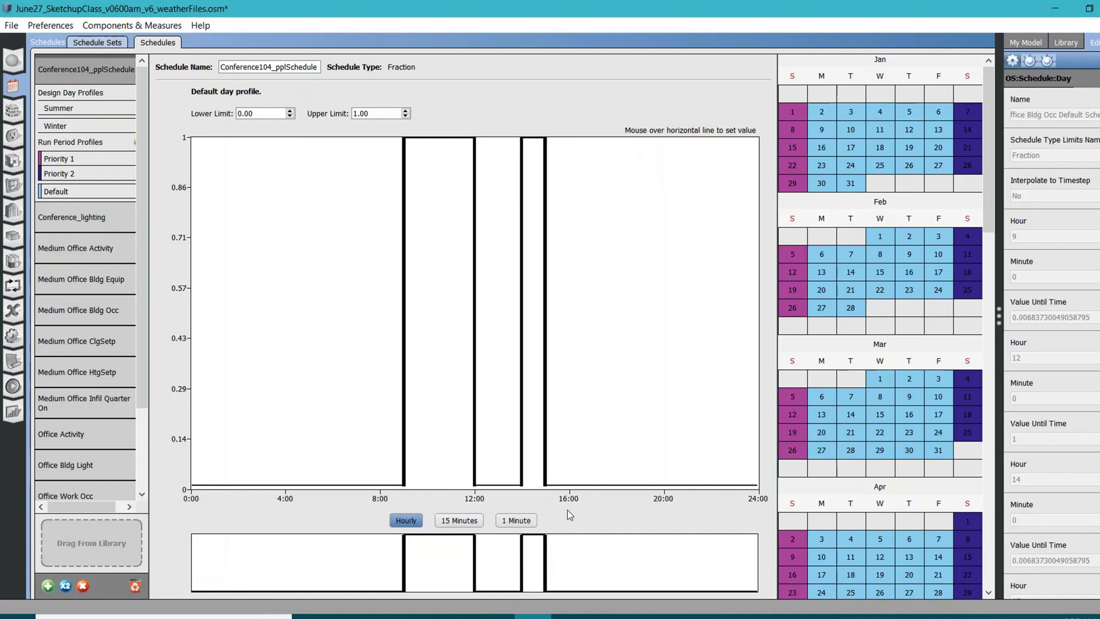
mouse_move(506, 486)
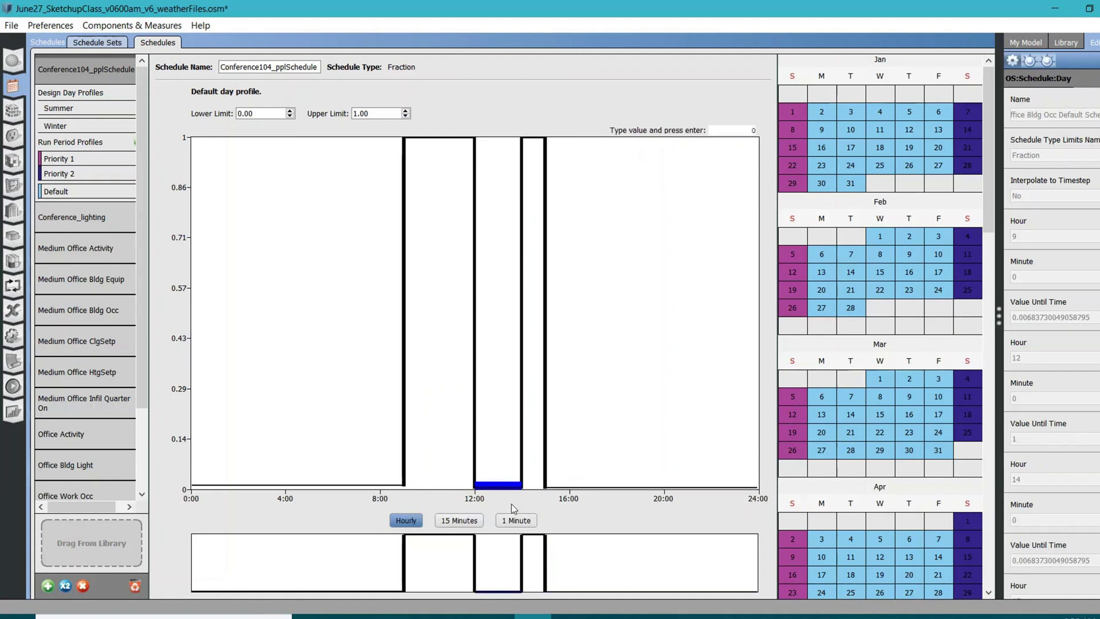
key("Return")
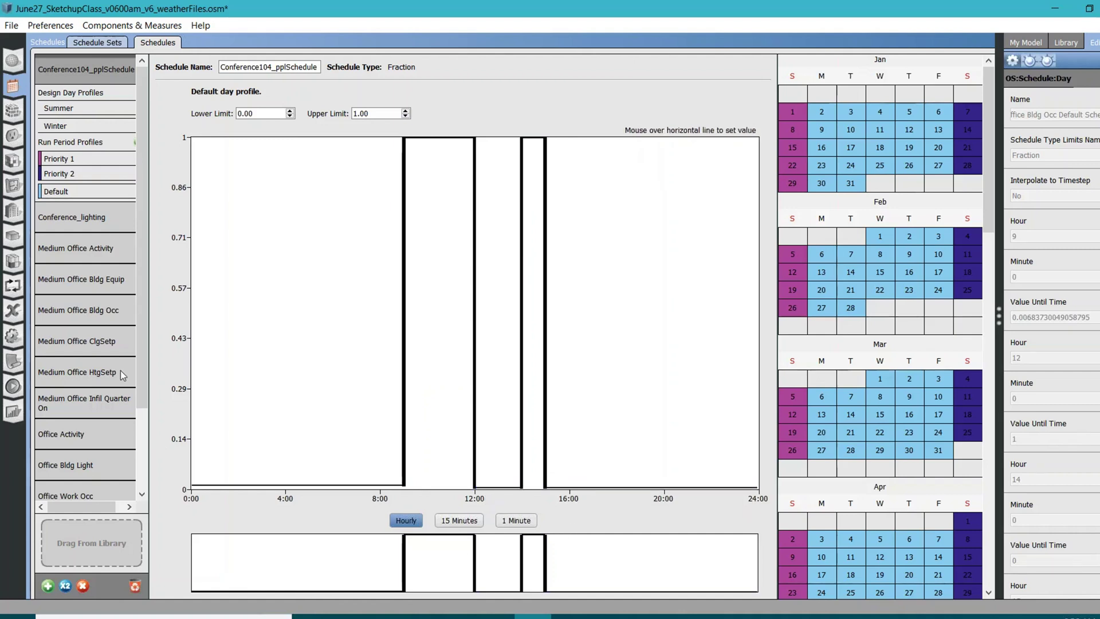
Set Conference104_pplSchedule as Conference104_scheduleSet_new's Number of People schedule.
left_click(101, 44)
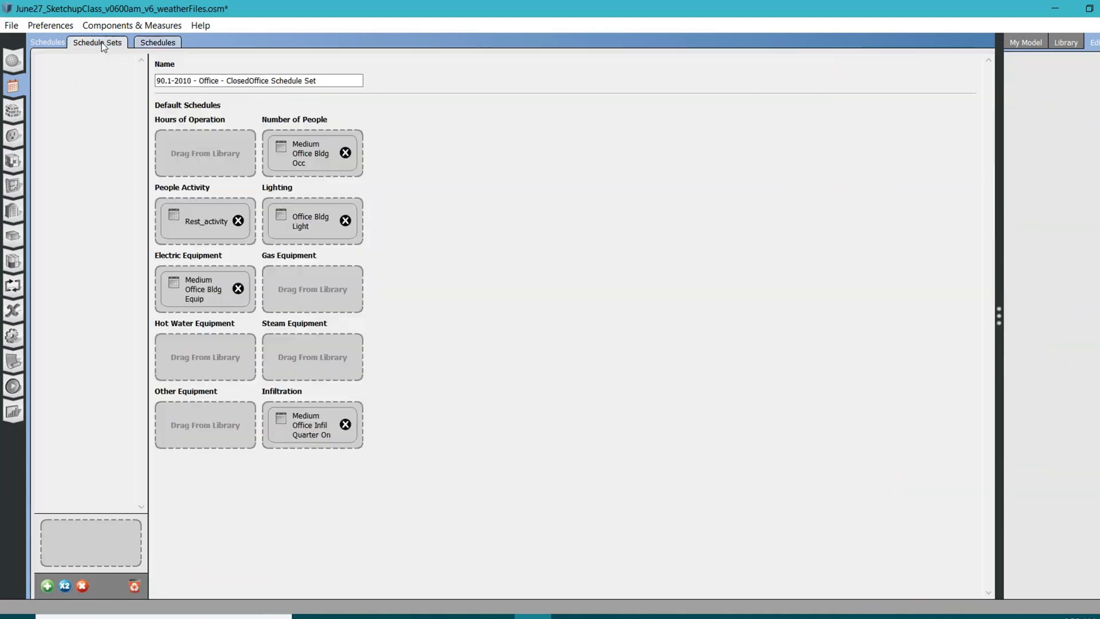
left_click(1027, 45)
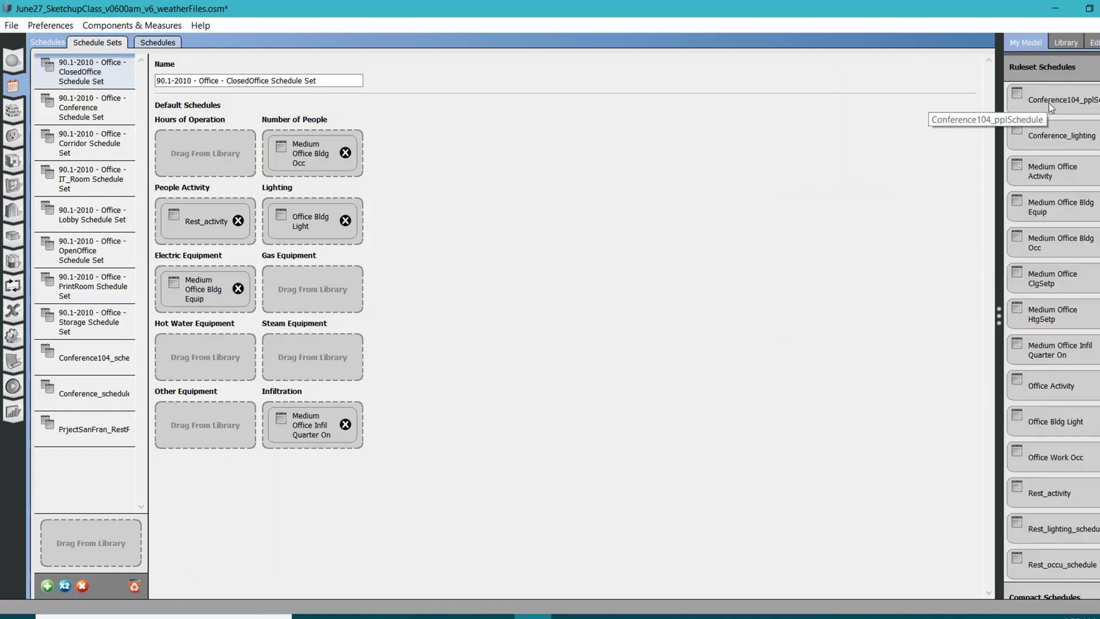
left_click_drag(1058, 98, 342, 216)
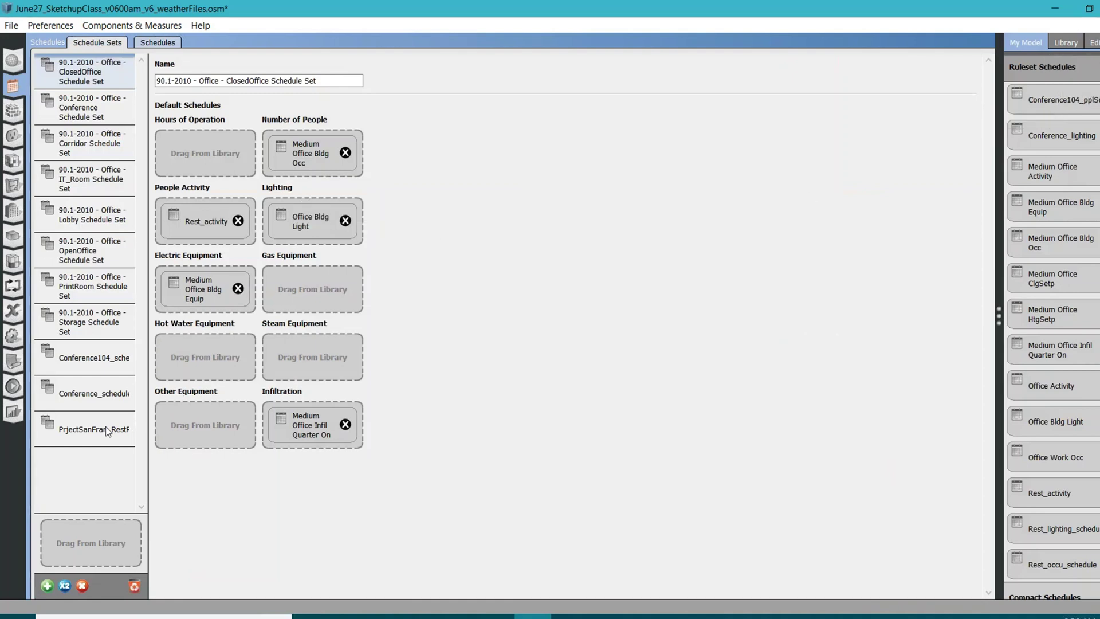
left_click(95, 369)
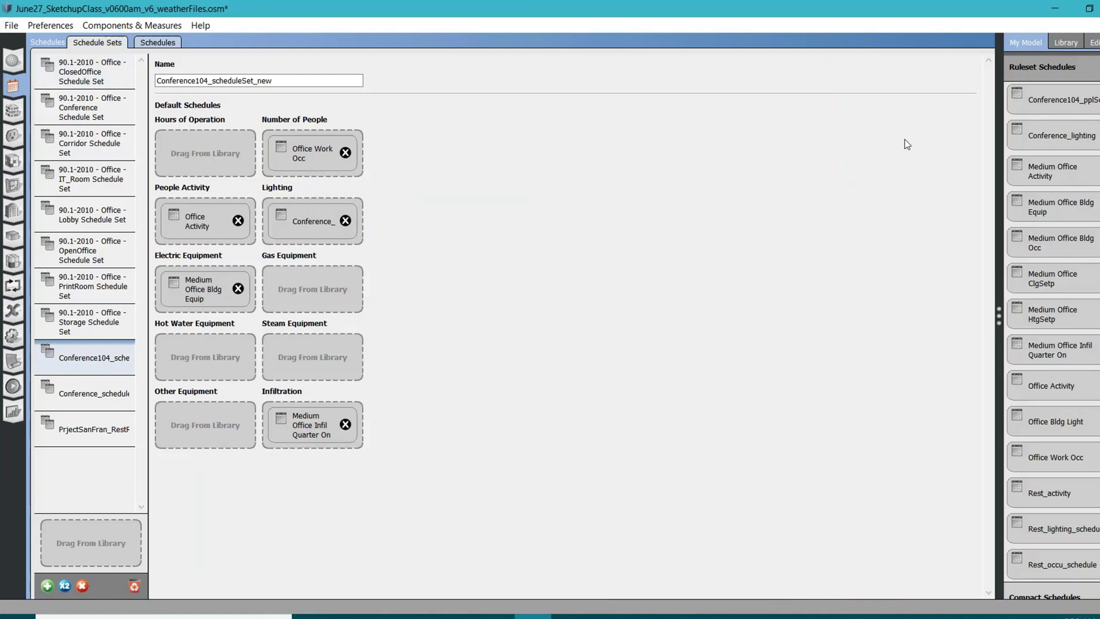
left_click_drag(1058, 108, 301, 155)
Back on the Space Types grid, drag the Conference104 schedule set onto the Conference space type.
left_click(13, 161)
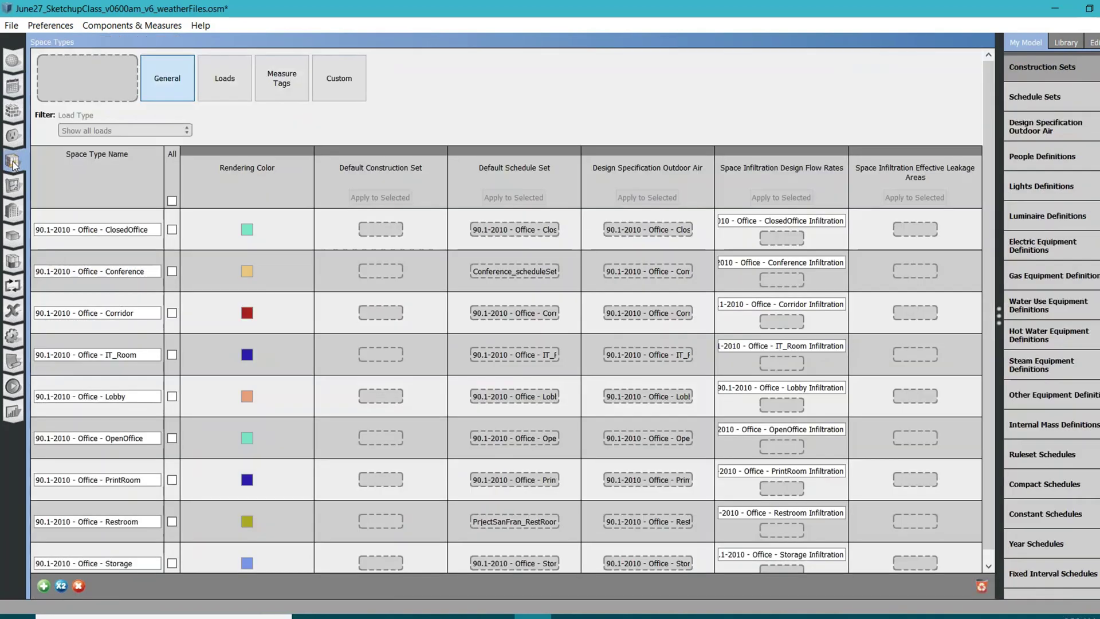
left_click(1049, 97)
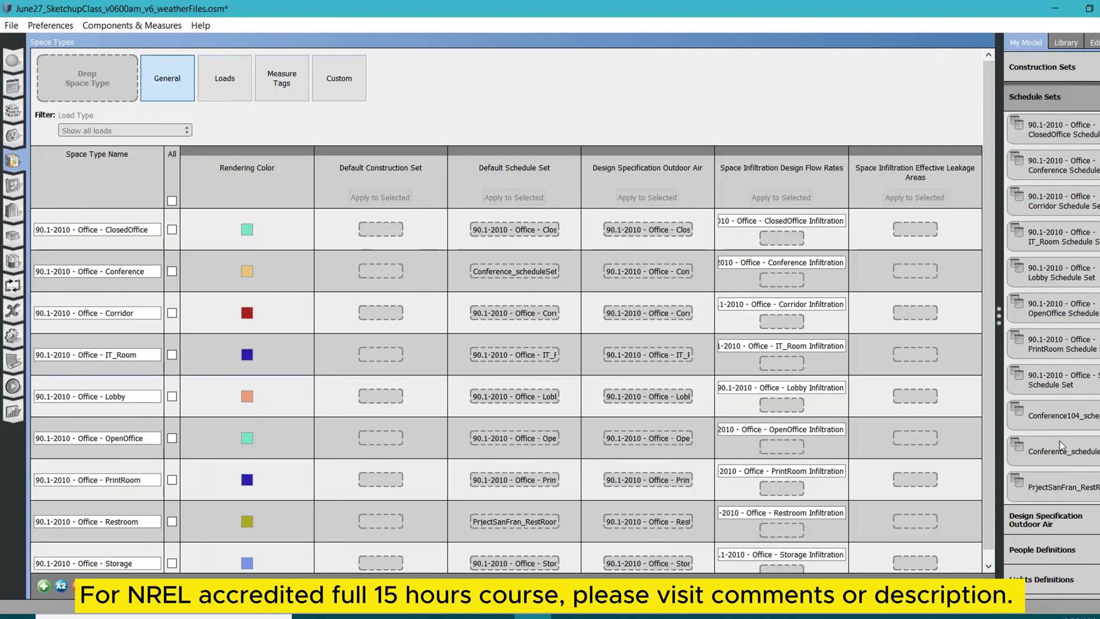
left_click_drag(1046, 417, 1081, 443)
In the Spaces grid, drop the Conference104 schedule set onto Fl1_Conf104_W, then list the model's space types.
left_click(13, 236)
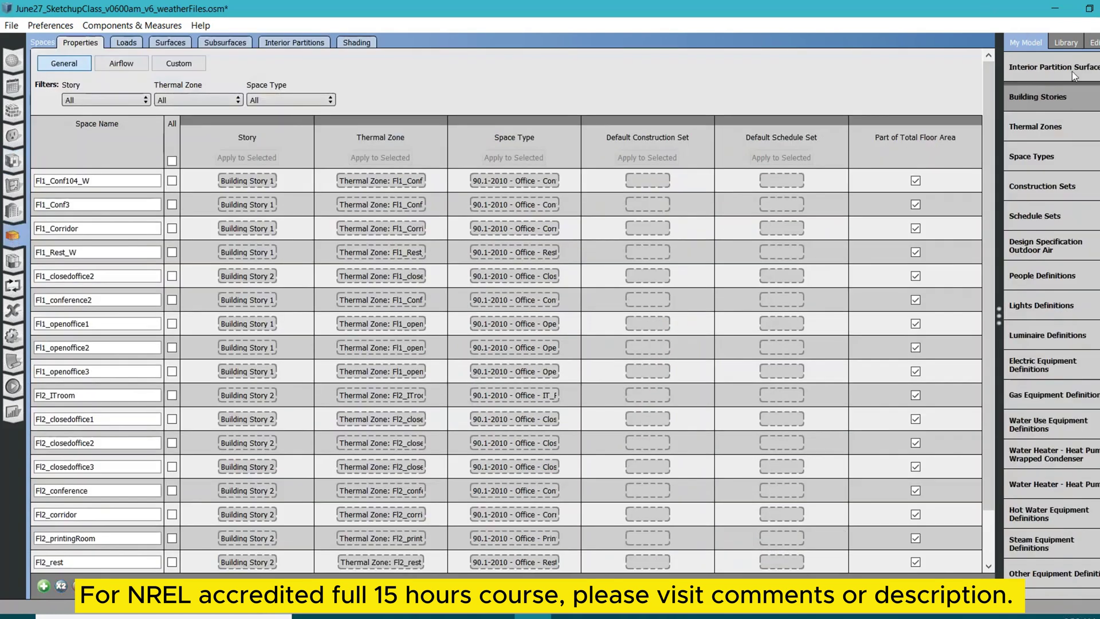
left_click(1039, 217)
scroll(1058, 357, "down", 5)
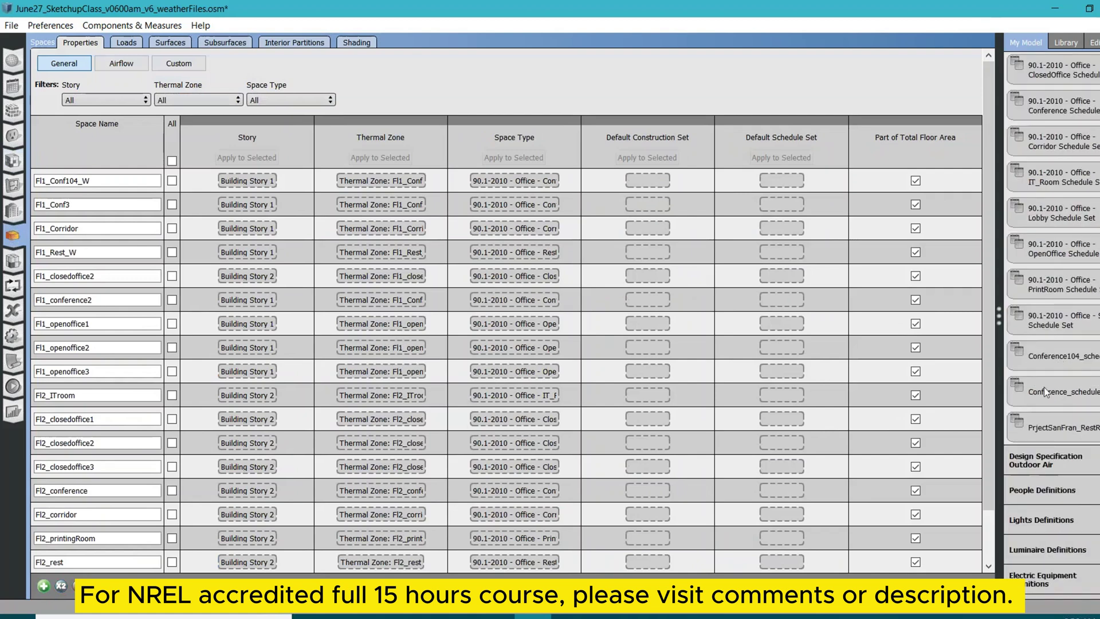
left_click_drag(1038, 369, 517, 186)
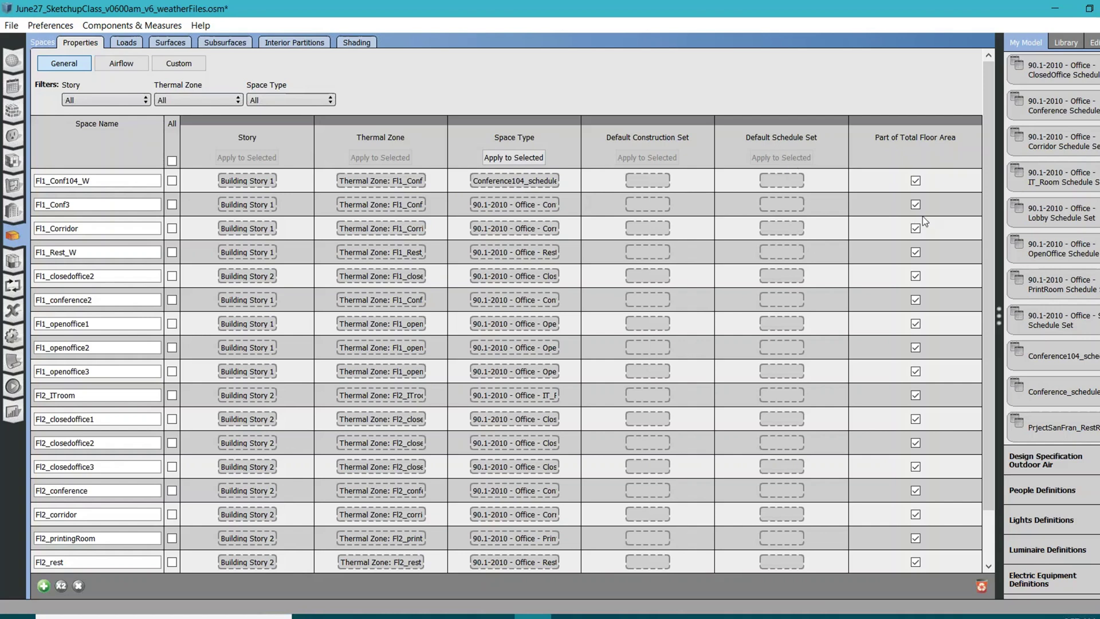
scroll(1052, 321, "down", 5)
scroll(1052, 321, "down", 10)
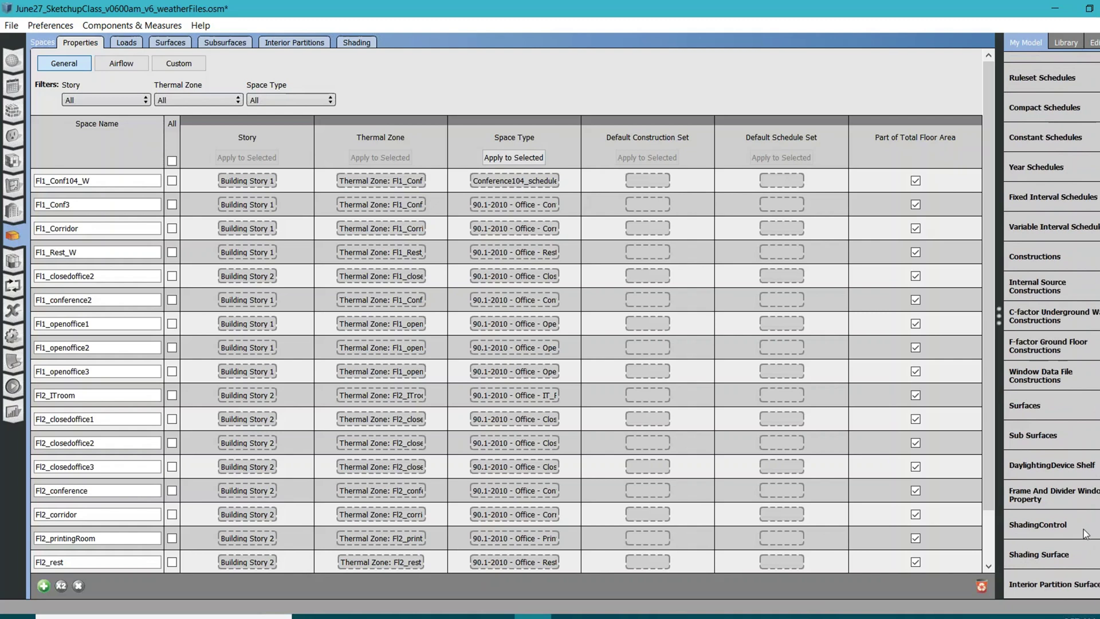
scroll(1059, 459, "up", 8)
scroll(1059, 458, "up", 5)
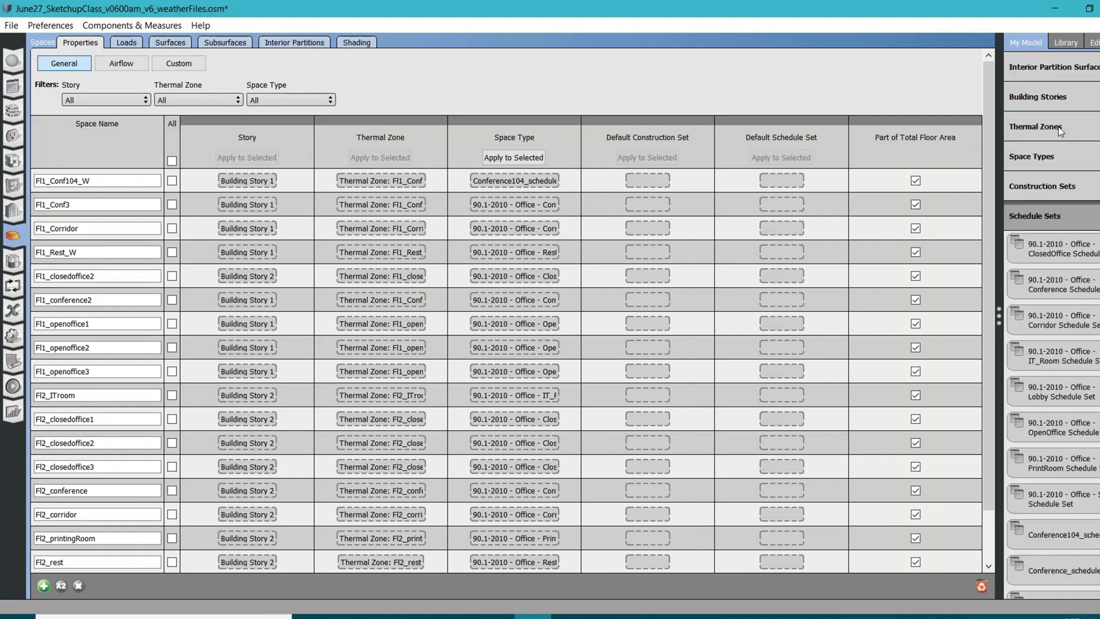
left_click(1064, 152)
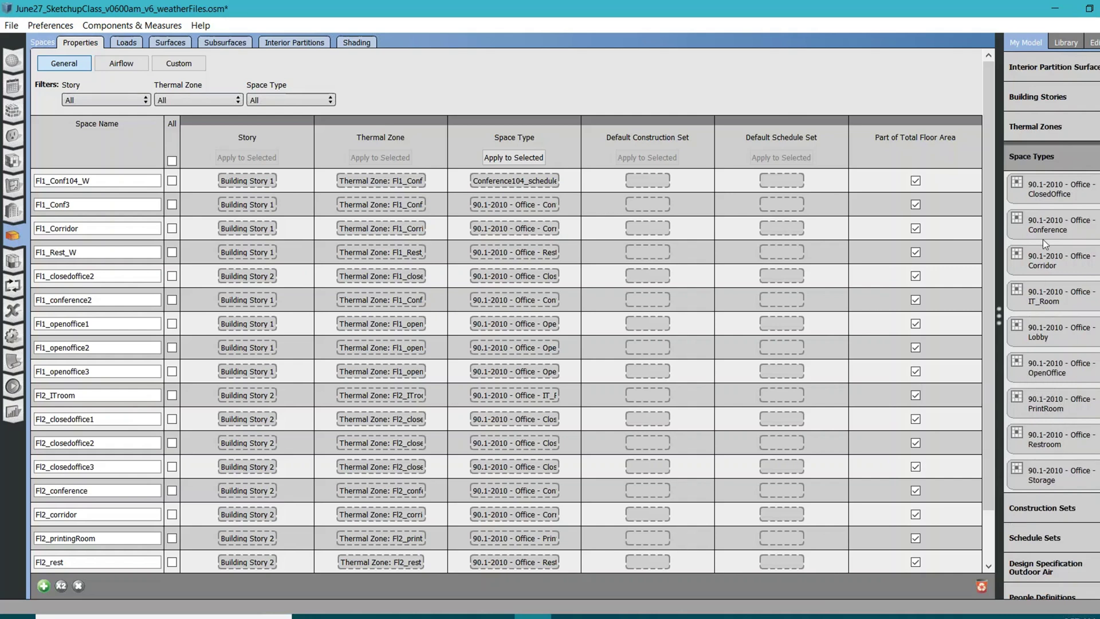
Reassign Fl1_Conf104_W to the 90.1-2010 Office Conference space type and list the model's schedule sets.
left_click_drag(1044, 238, 551, 182)
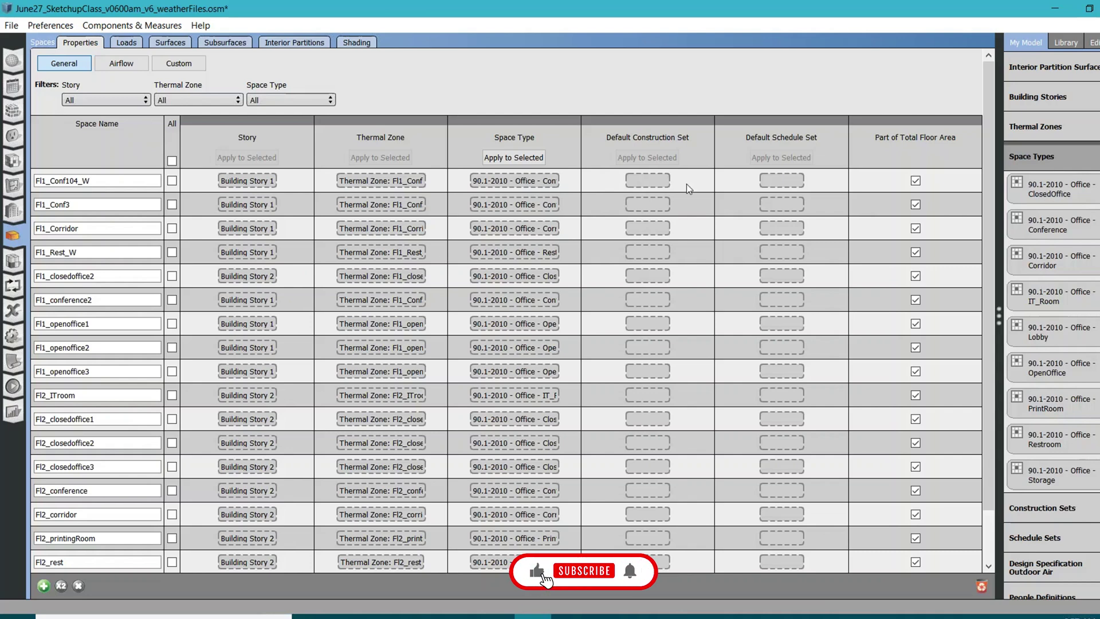
scroll(1087, 307, "down", 5)
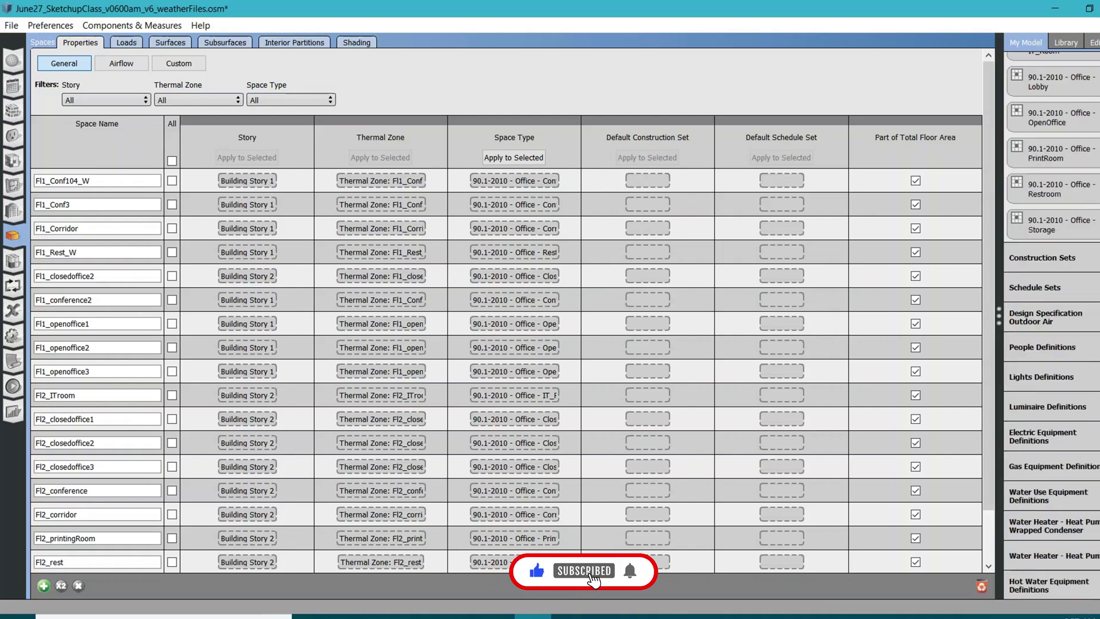
left_click(1058, 285)
scroll(1079, 350, "up", 4)
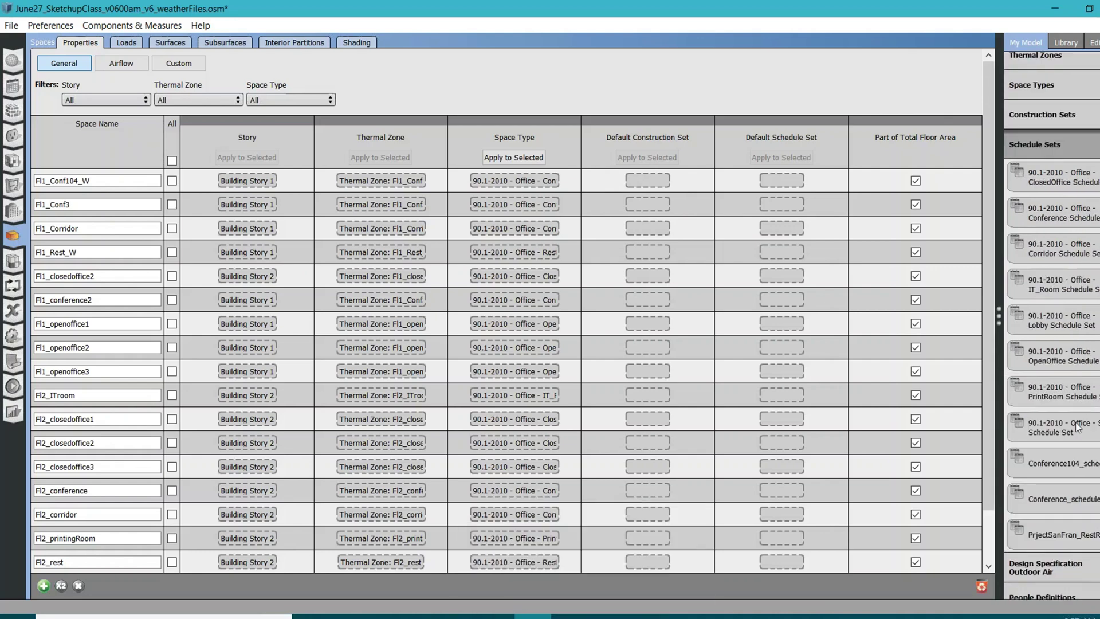
Assign Conference104_scheduleSet as Fl1_Conf104_W's default schedule set and inspect it.
left_click_drag(1065, 466, 790, 182)
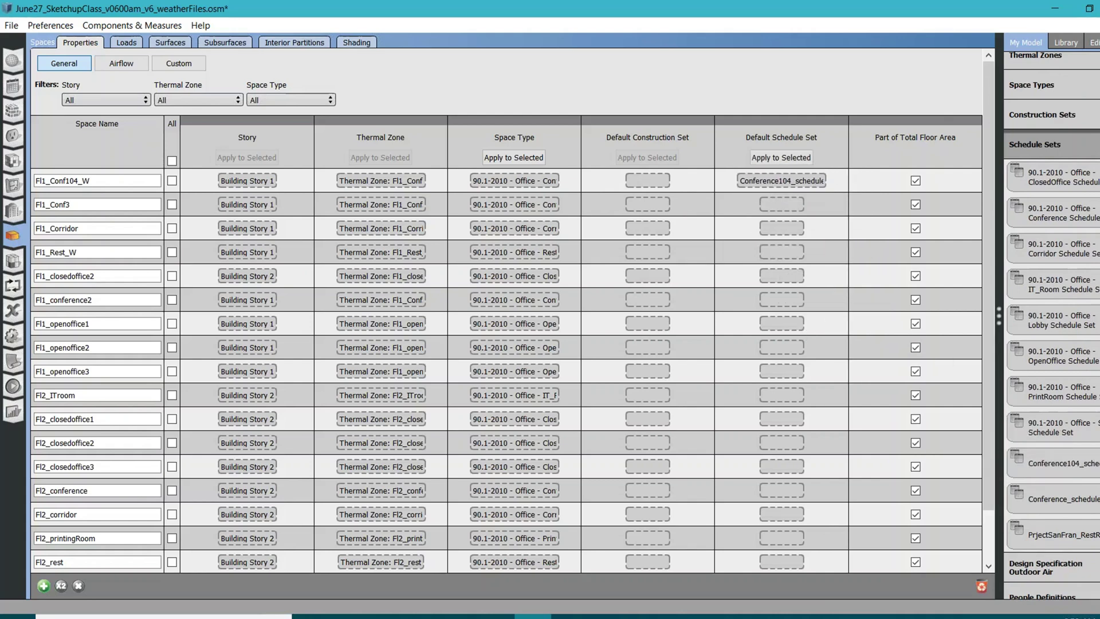
left_click(796, 184)
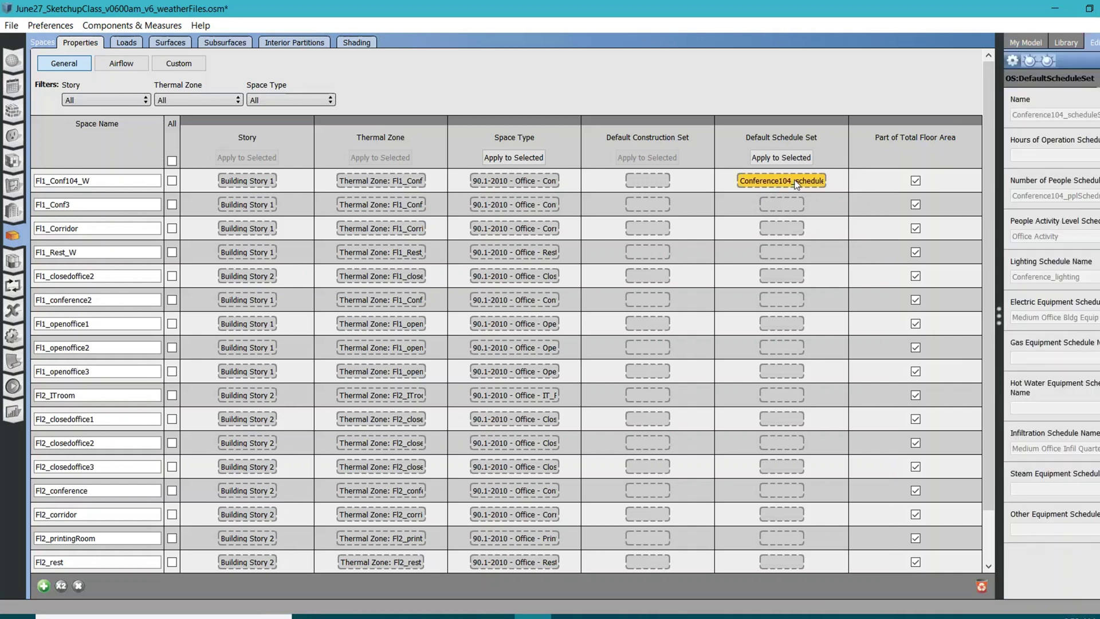